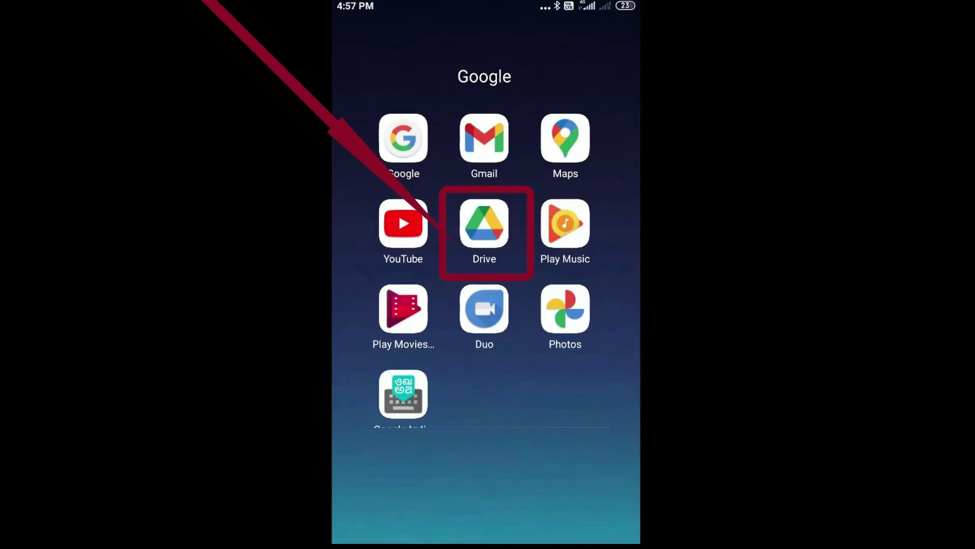
Step: Upload IMG-20241003-WA0000.jpg, IMG-20241004-WA0002.jpg and IMG-20241002-WA0000.jpg from the phone to My Drive in Google Drive
left_click(484, 223)
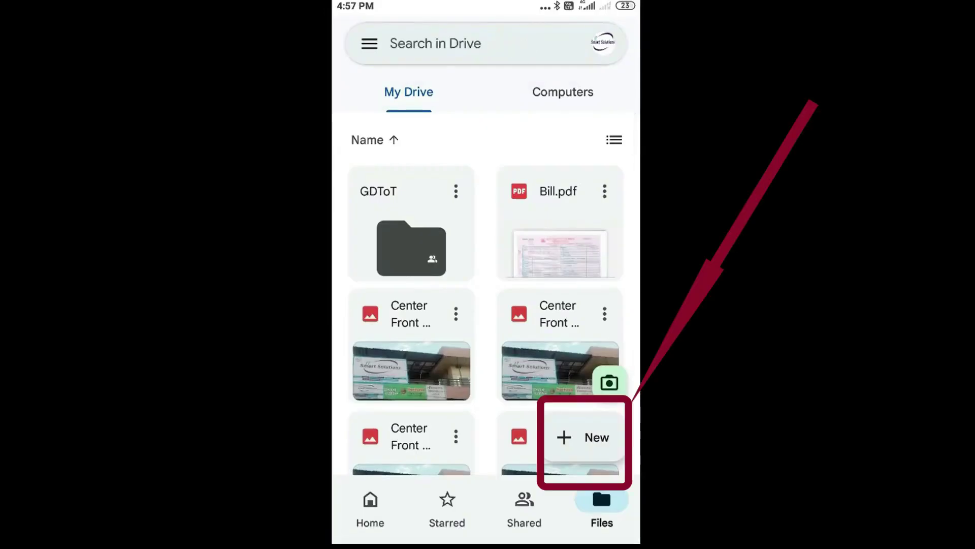
left_click(584, 436)
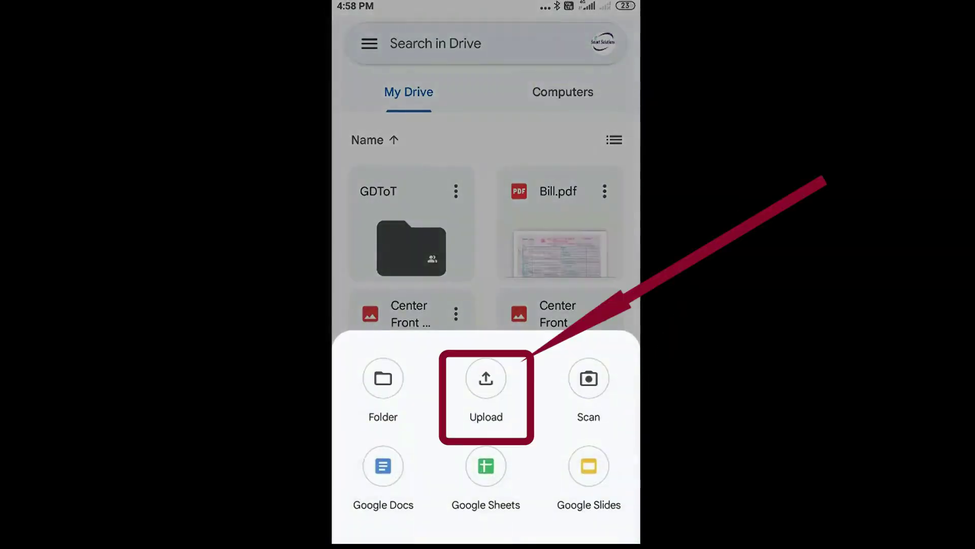
left_click(486, 386)
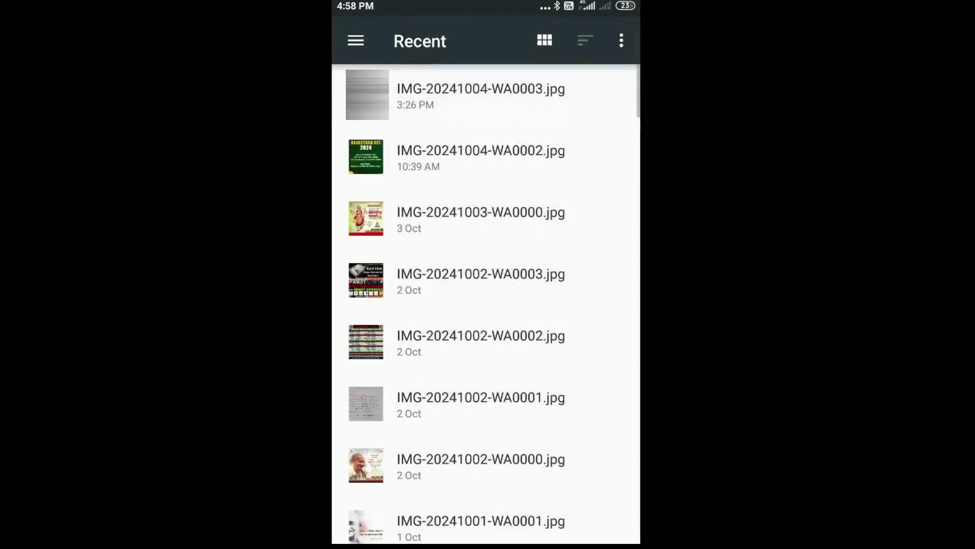
left_click(481, 218)
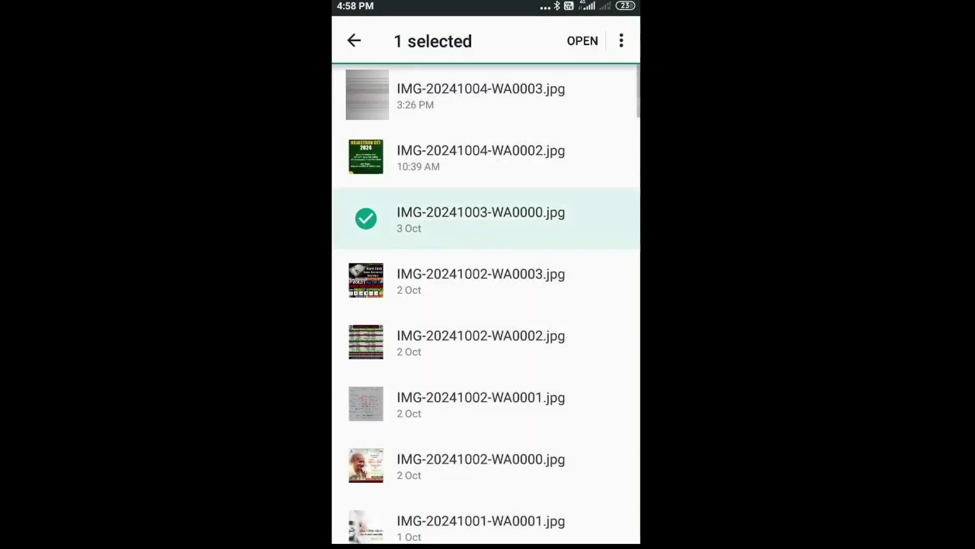
left_click(480, 157)
left_click(480, 465)
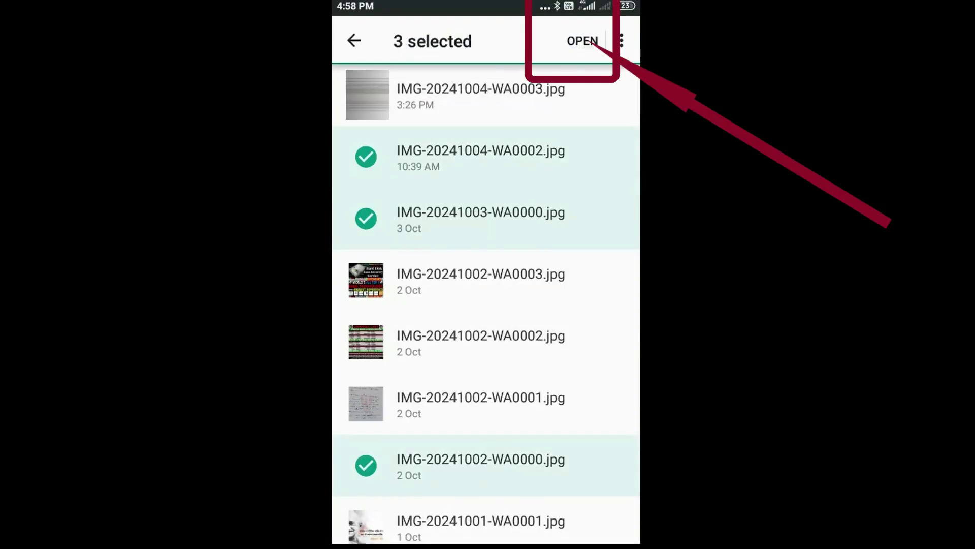
left_click(582, 40)
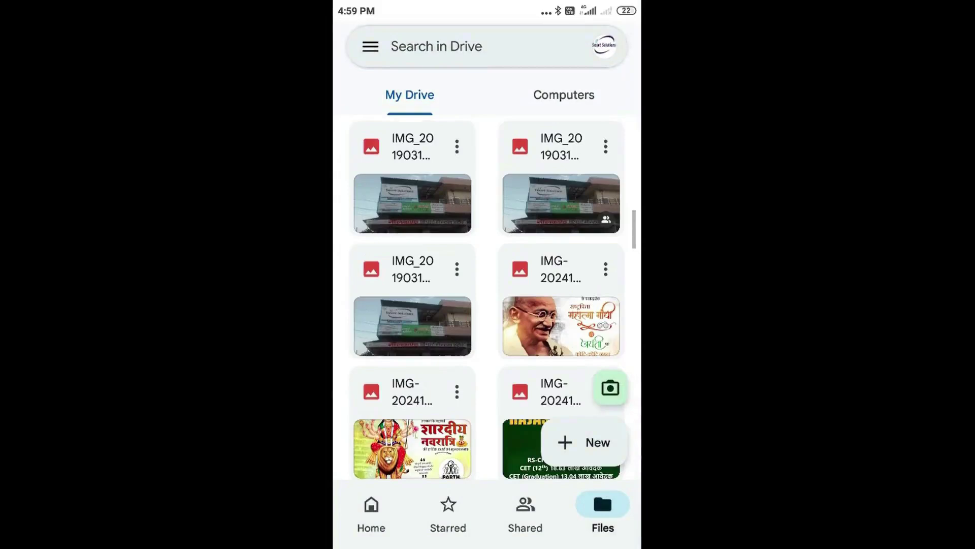
scroll(487, 294, "down", 2)
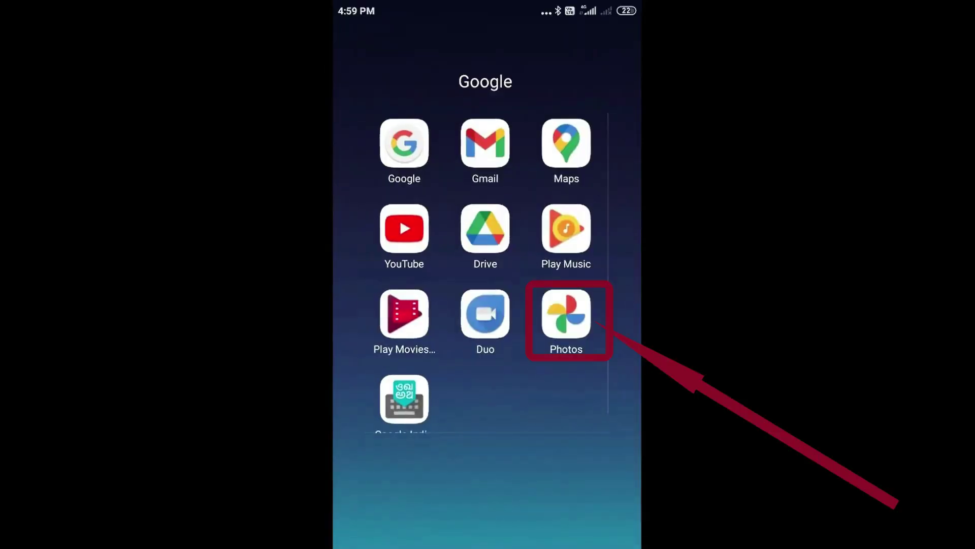
Step: Open Google Photos and look through the grid layout options, the photo library and the Collections page
left_click(566, 313)
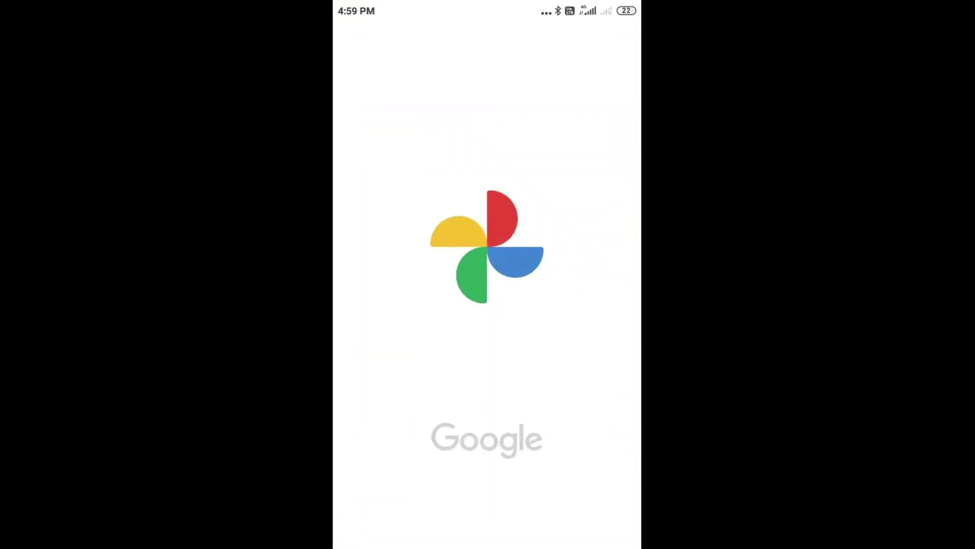
left_click(614, 257)
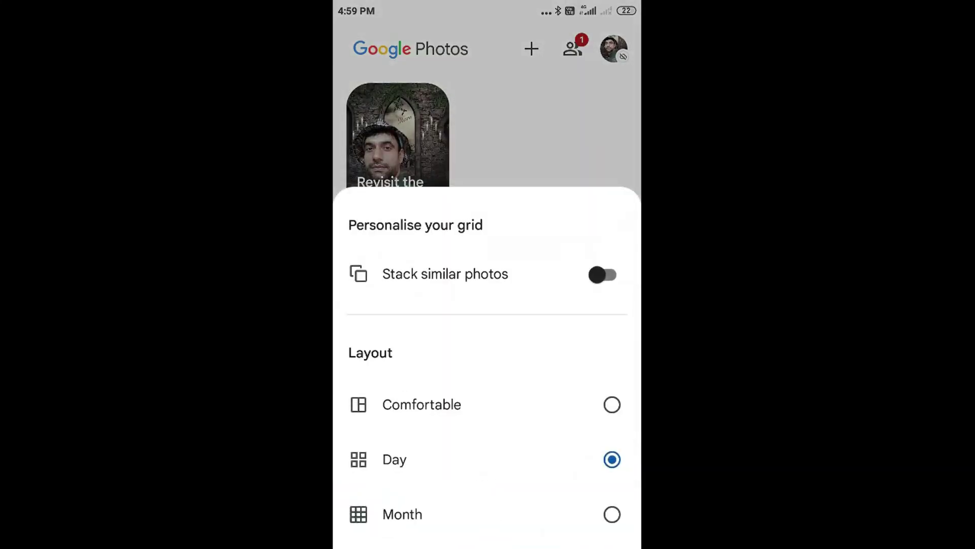
key("Escape")
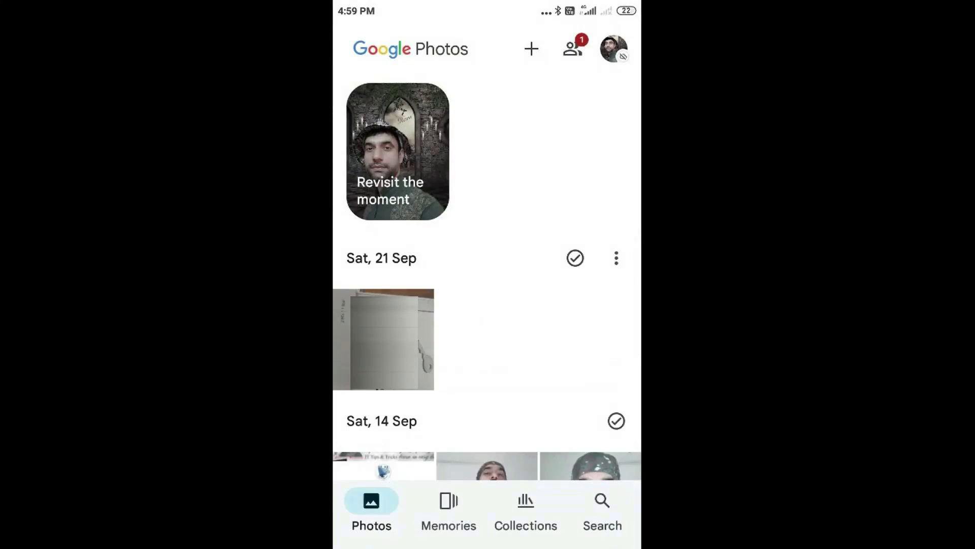
left_click(526, 511)
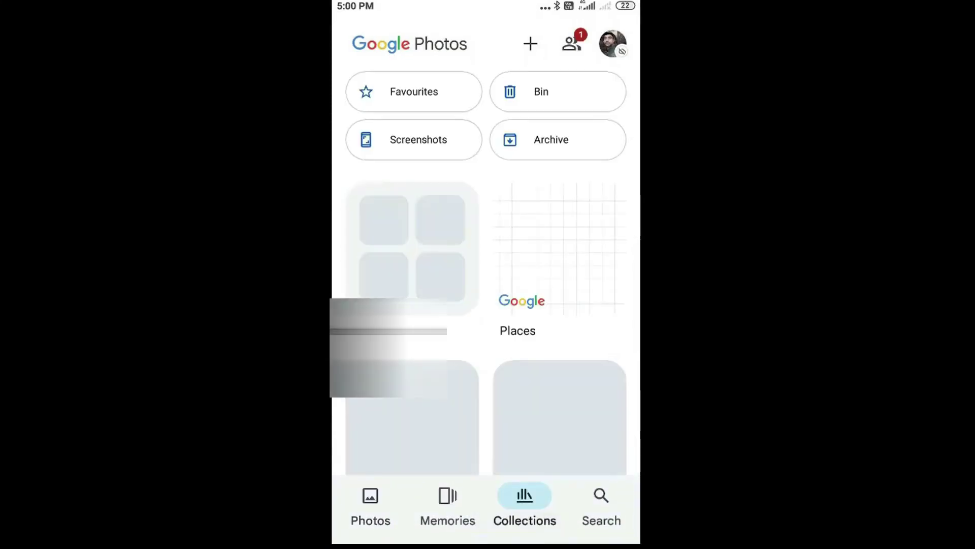
key("Escape")
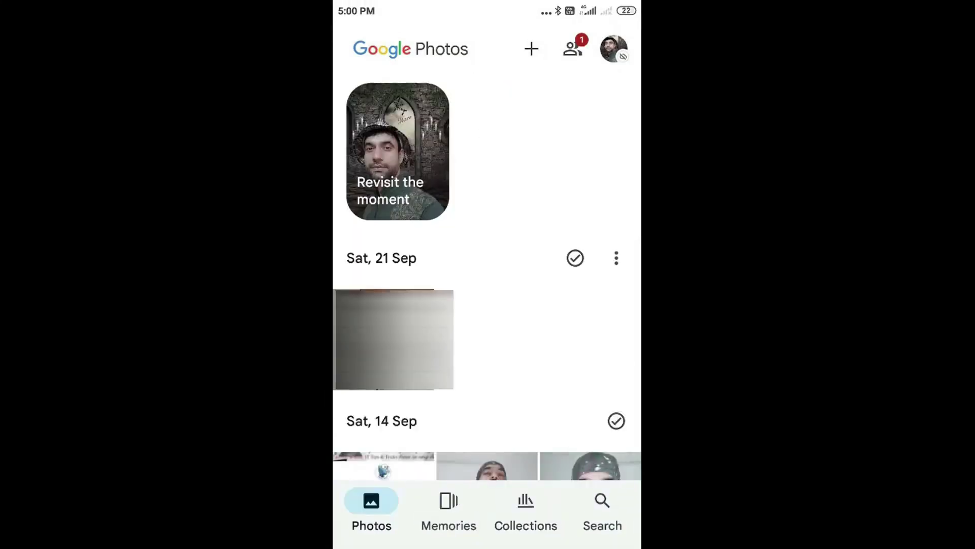
key("Escape")
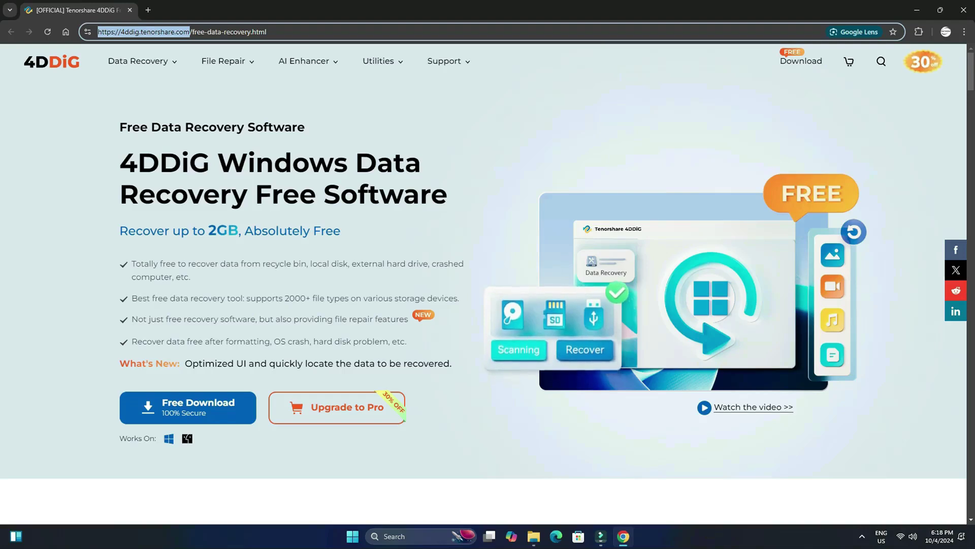
Step: Download the free 4DDiG Windows data recovery installer from the Tenorshare site and run it as administrator
left_click(236, 407)
scroll(236, 407, "down", 5)
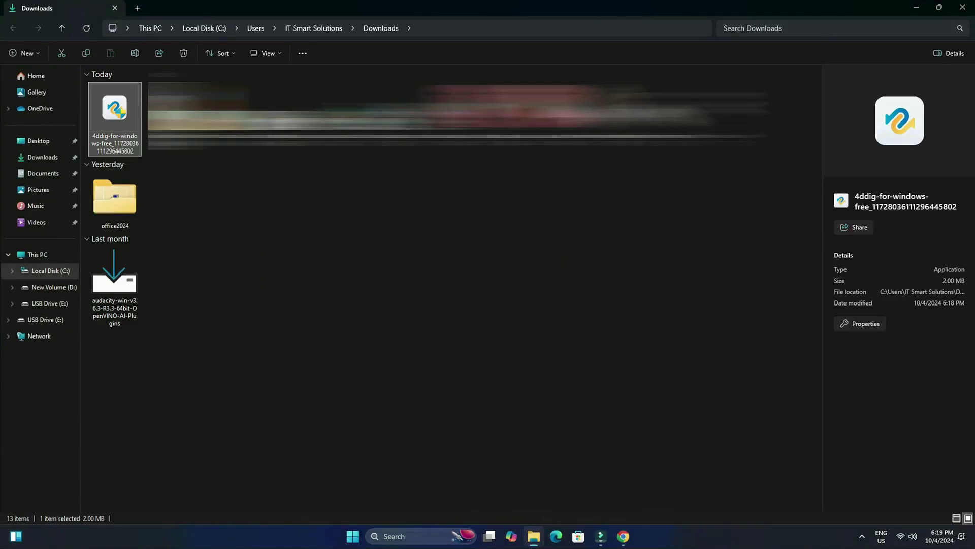
right_click(121, 115)
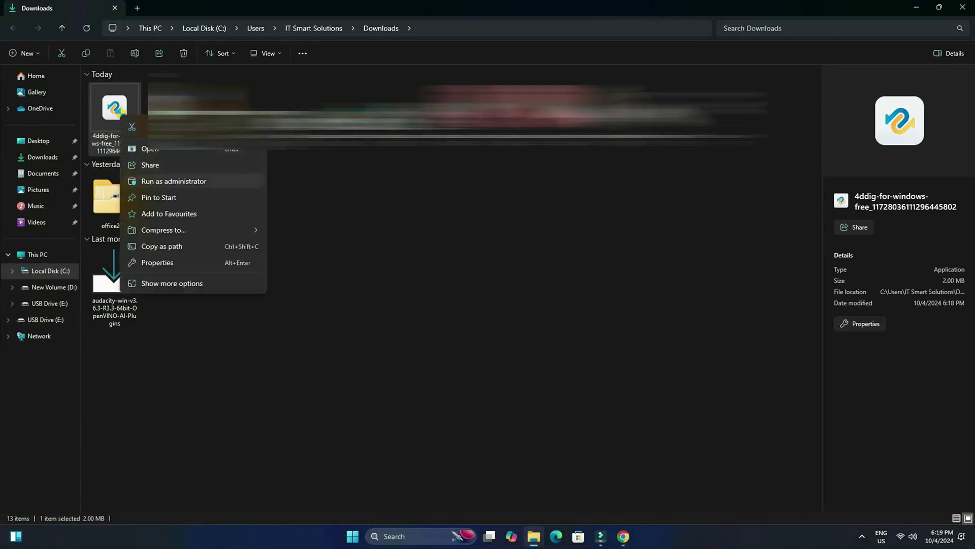
left_click(176, 181)
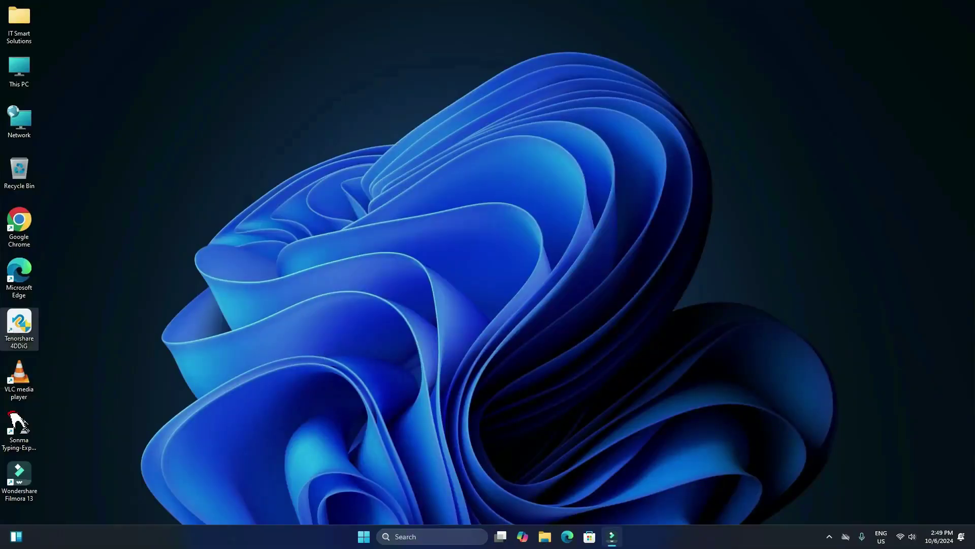
Step: Launch Tenorshare 4DDiG and look through its Crashed PC, Enhanced Video Recovery, Hard Drive and SD Card recovery modes
double_click(19, 328)
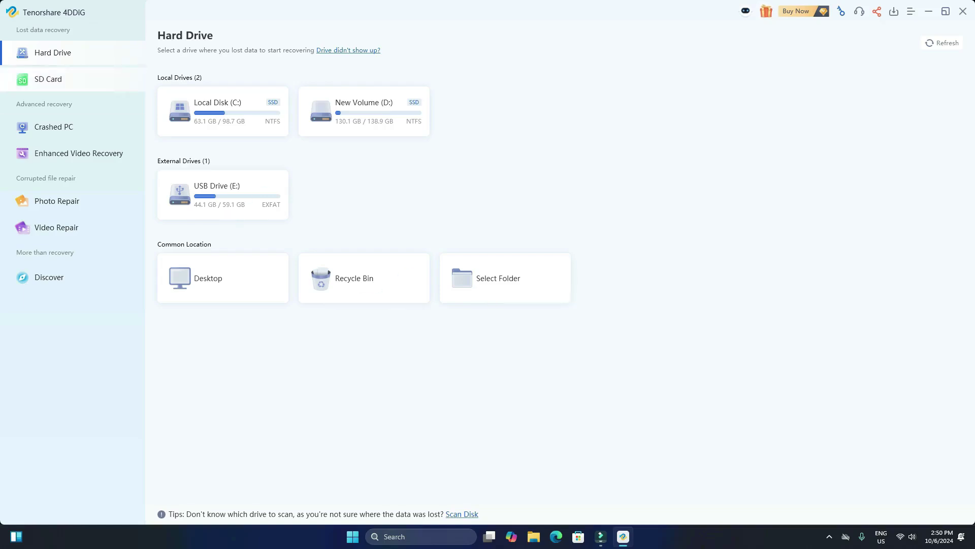
left_click(54, 126)
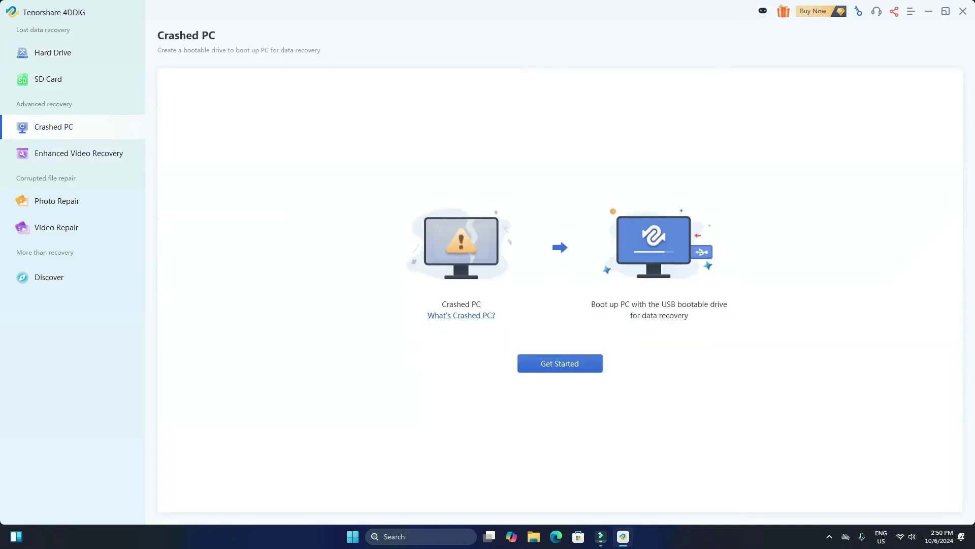
left_click(78, 153)
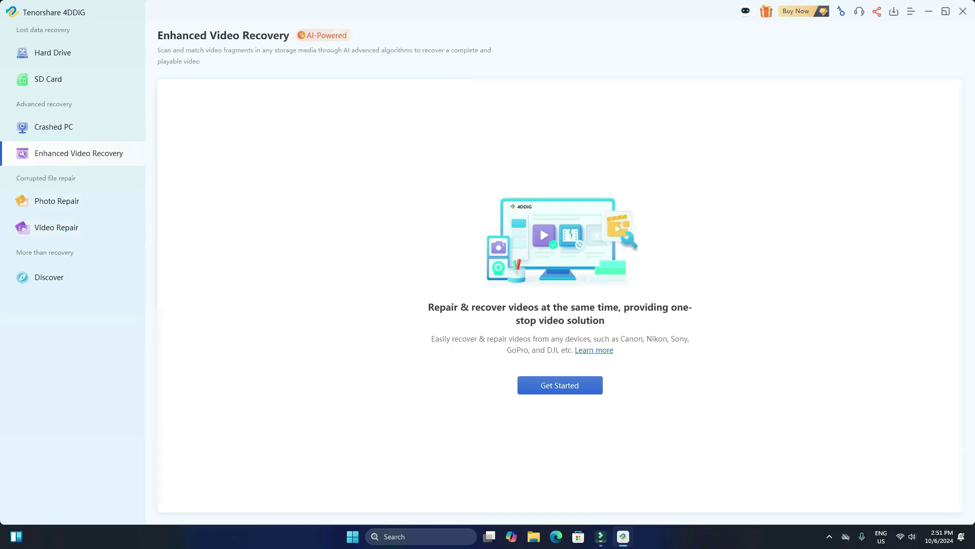
left_click(53, 52)
left_click(49, 80)
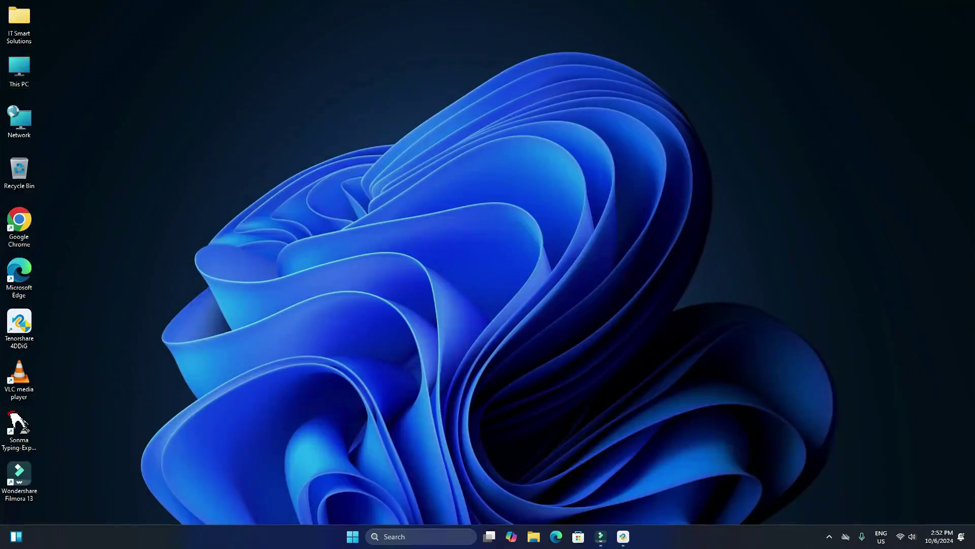
Step: Permanently delete all files in the Windows Wallpaper 4K folder on USB Drive (E:) and close File Explorer
double_click(19, 69)
double_click(391, 100)
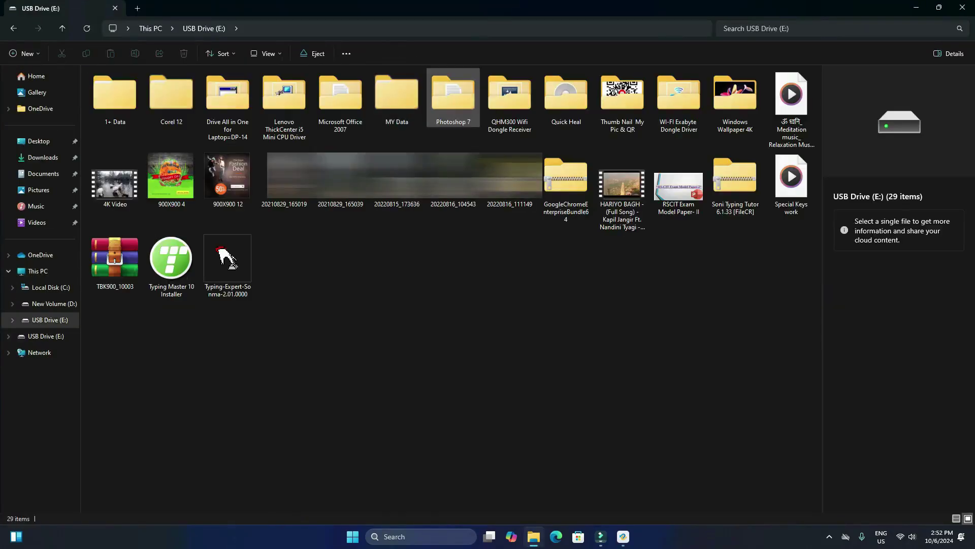
left_click(735, 97)
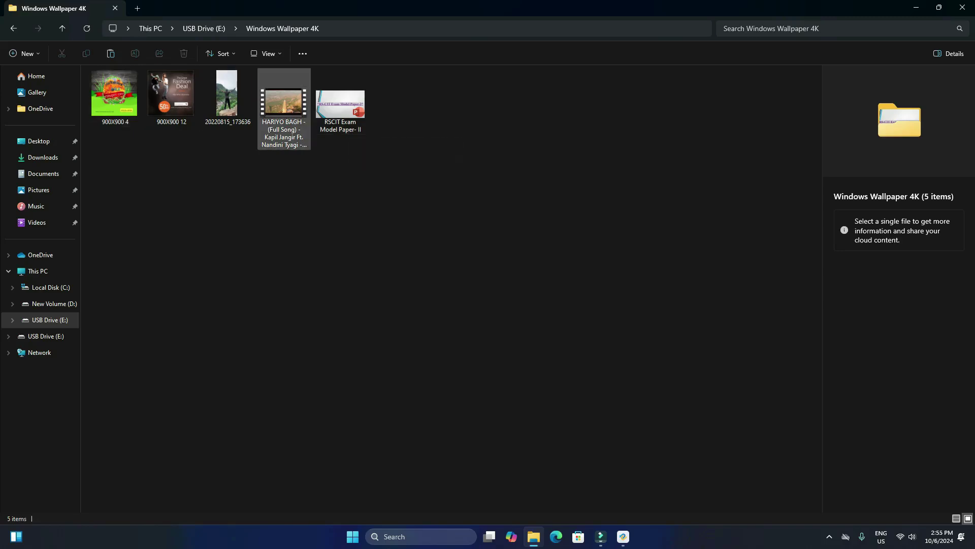
key("ctrl+a")
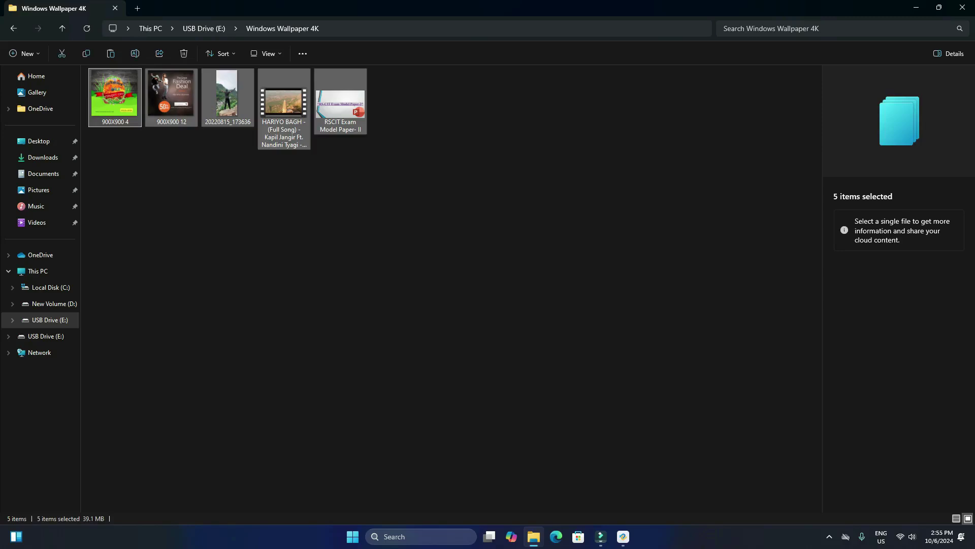
key("Delete")
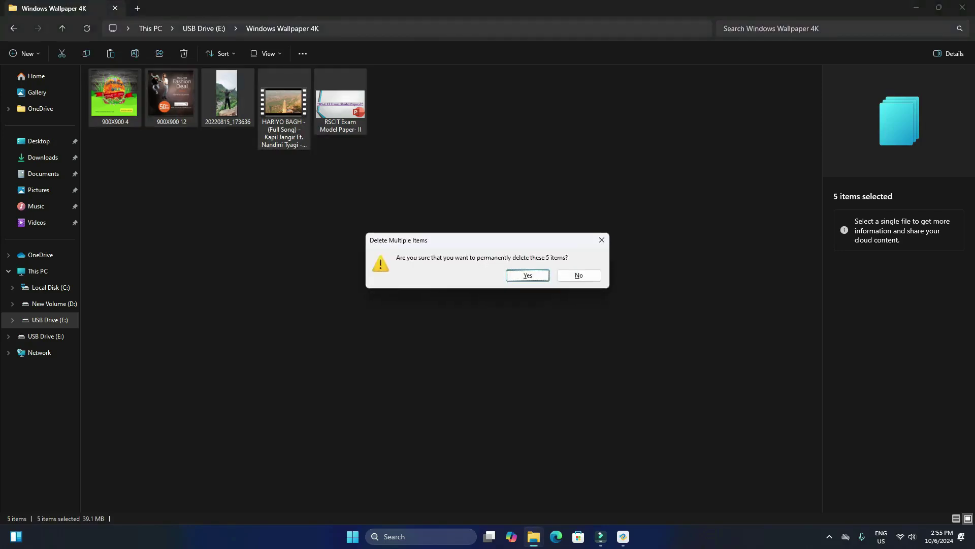
key("Return")
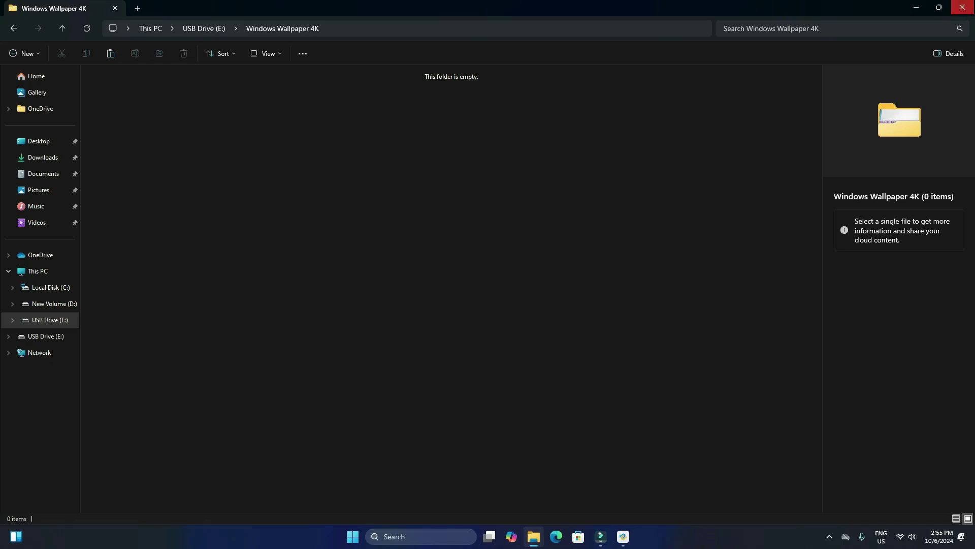
left_click(962, 7)
Step: Switch to Tenorshare 4DDiG, choose the E:\Windows Wallpaper 4K folder as the scan location, and opt to rescan instead of importing earlier results
left_click(623, 536)
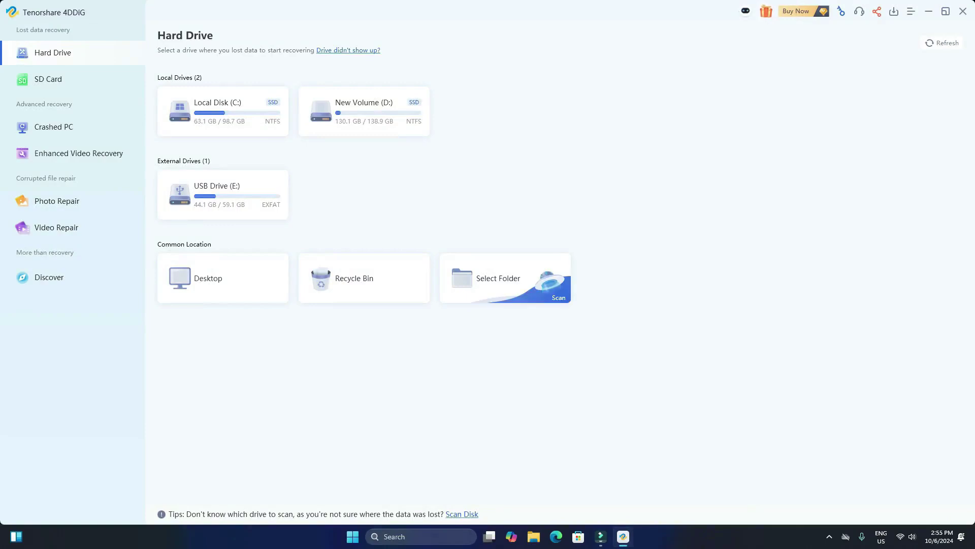
left_click(505, 280)
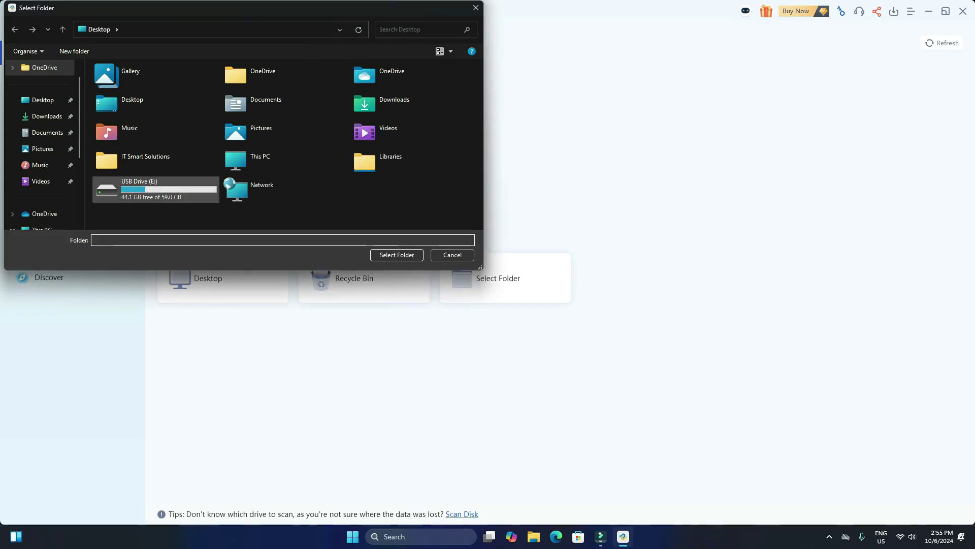
scroll(41, 181, "down", 2)
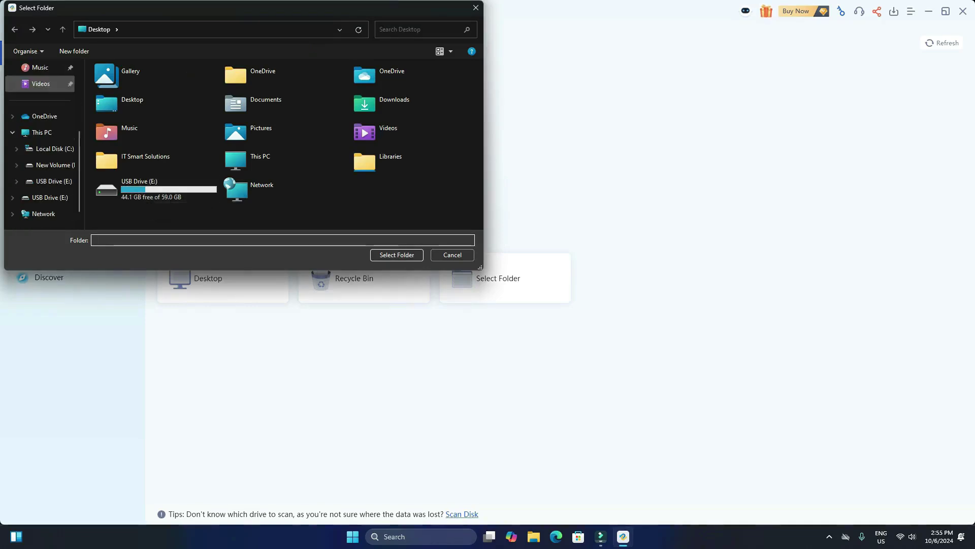
left_click(42, 133)
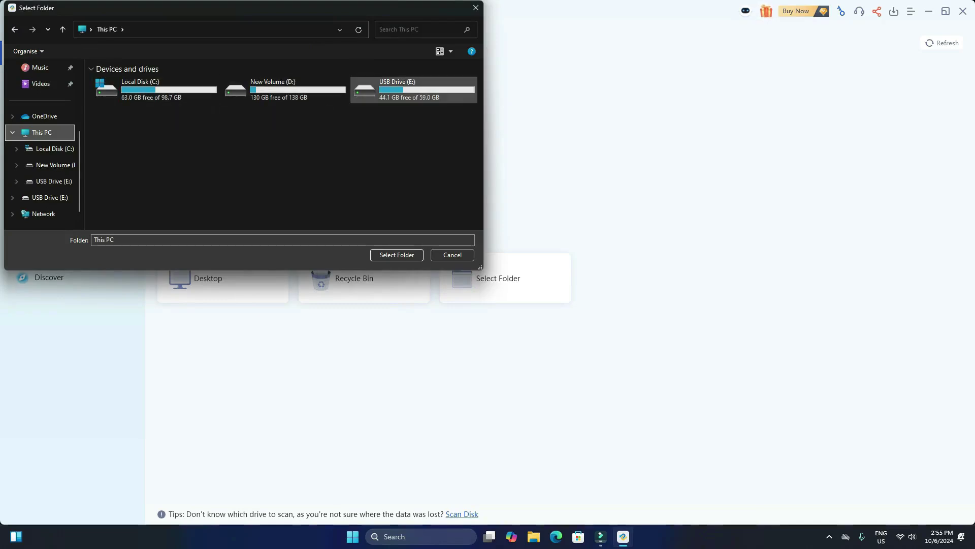
double_click(407, 91)
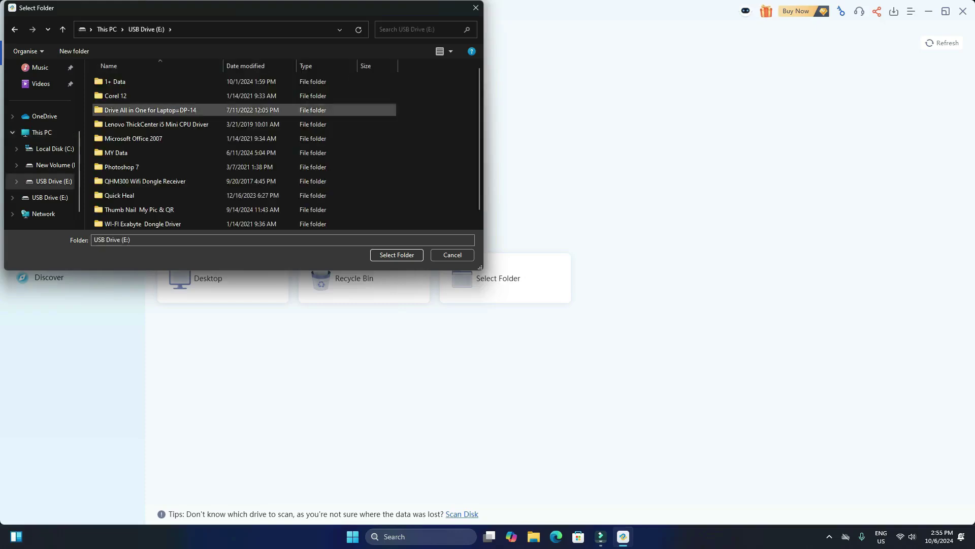
left_click(451, 51)
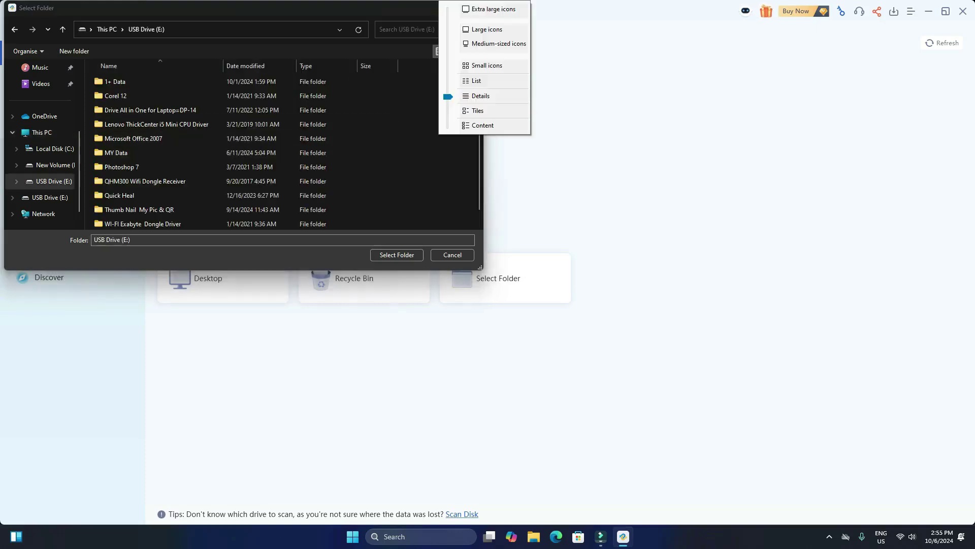
left_click(487, 28)
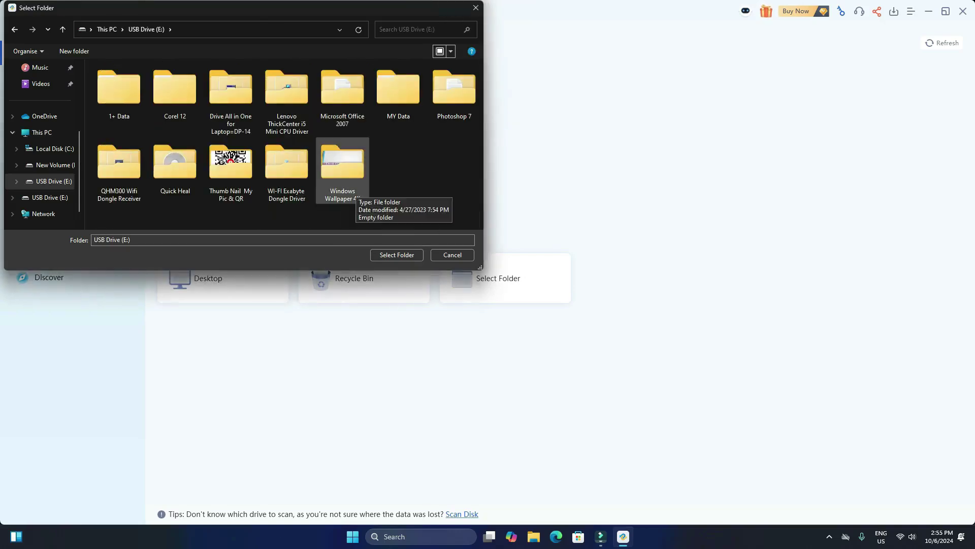
double_click(342, 195)
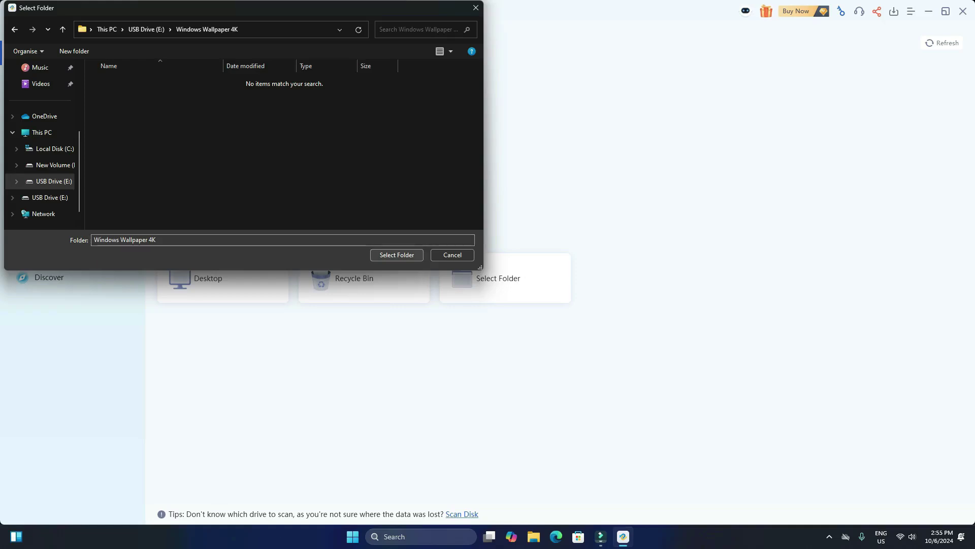
left_click(397, 255)
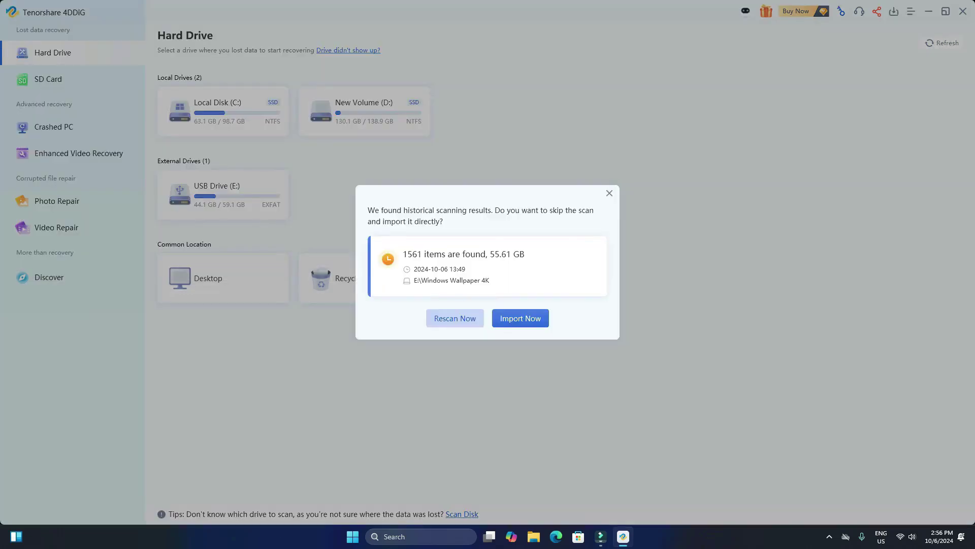
left_click(454, 318)
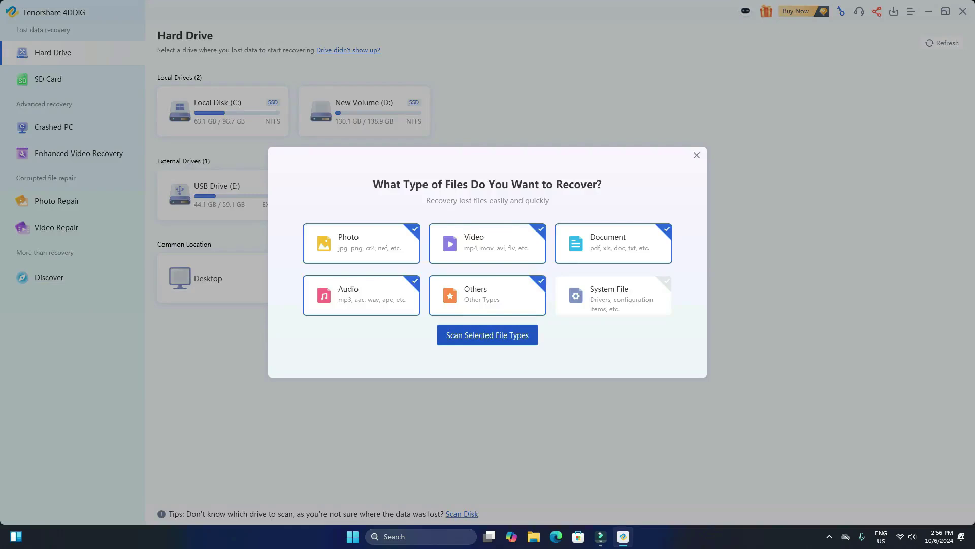
Step: Scan for photos, videos, documents, audio and other files, and open the Windows Wallpaper 4K folder within Lost Files
left_click(488, 335)
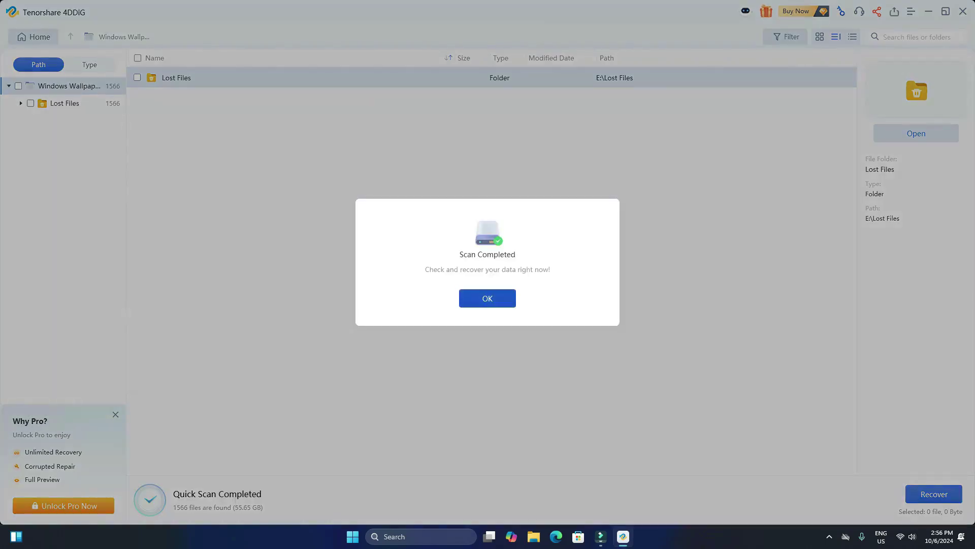
left_click(487, 298)
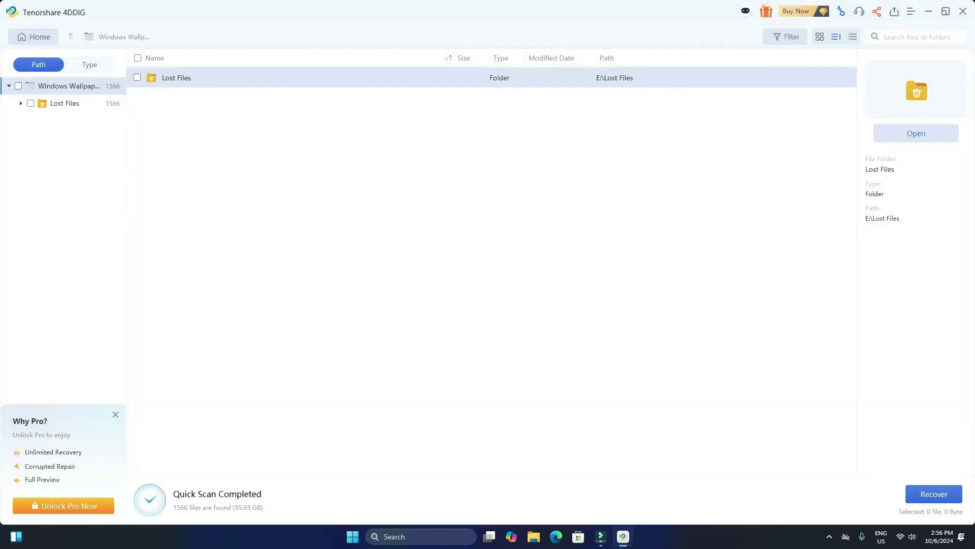
left_click(64, 103)
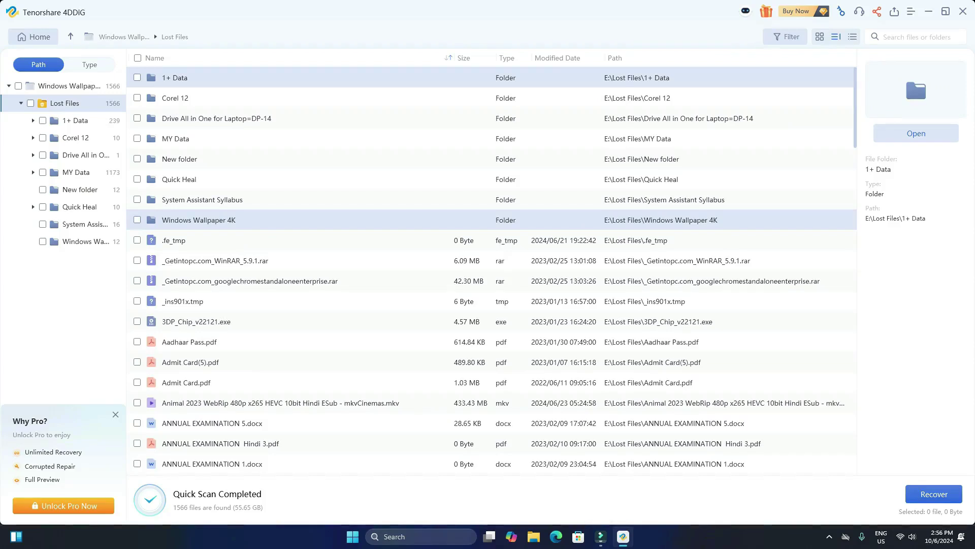
double_click(198, 220)
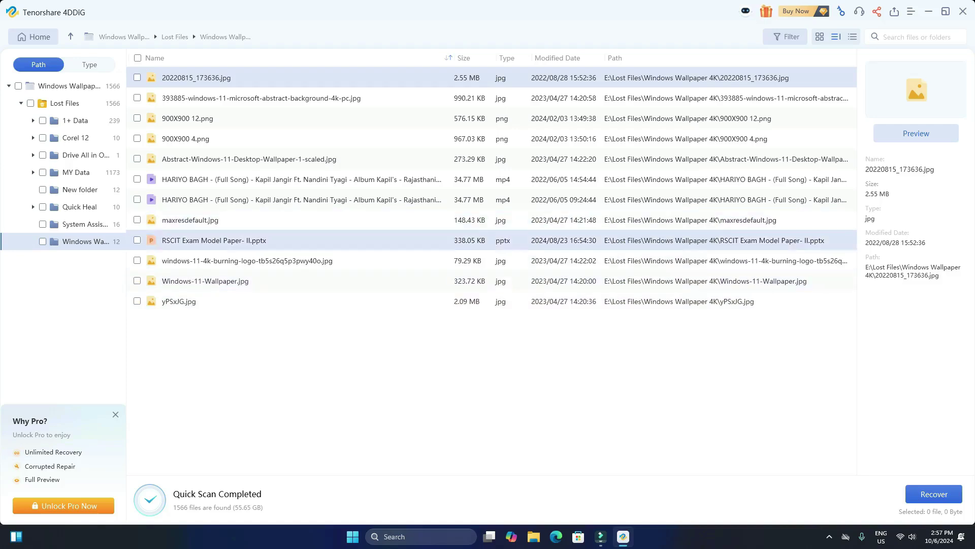
Step: Select all files in the Windows Wallpaper 4K folder and recover them to New Volume (D:) without repairing corrupted files
left_click(137, 58)
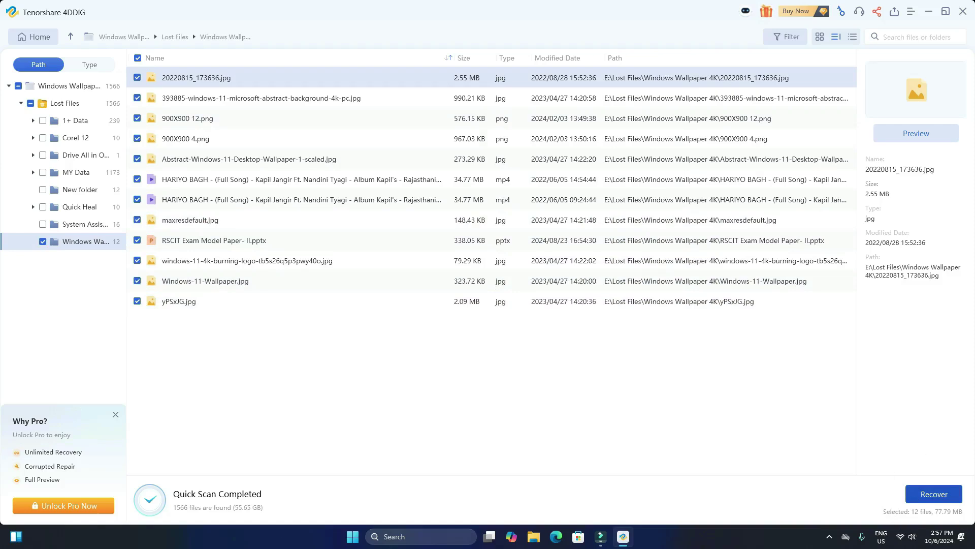
left_click(933, 494)
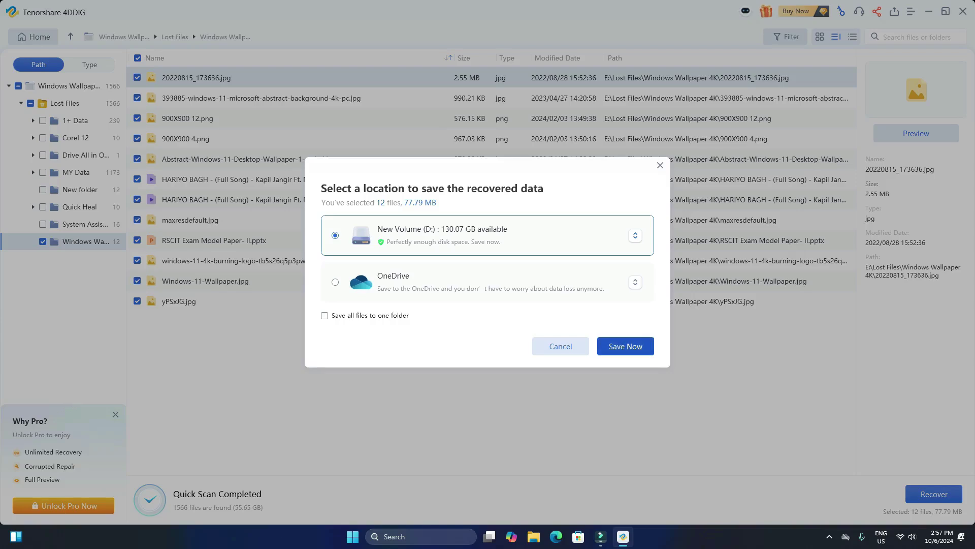
left_click(625, 346)
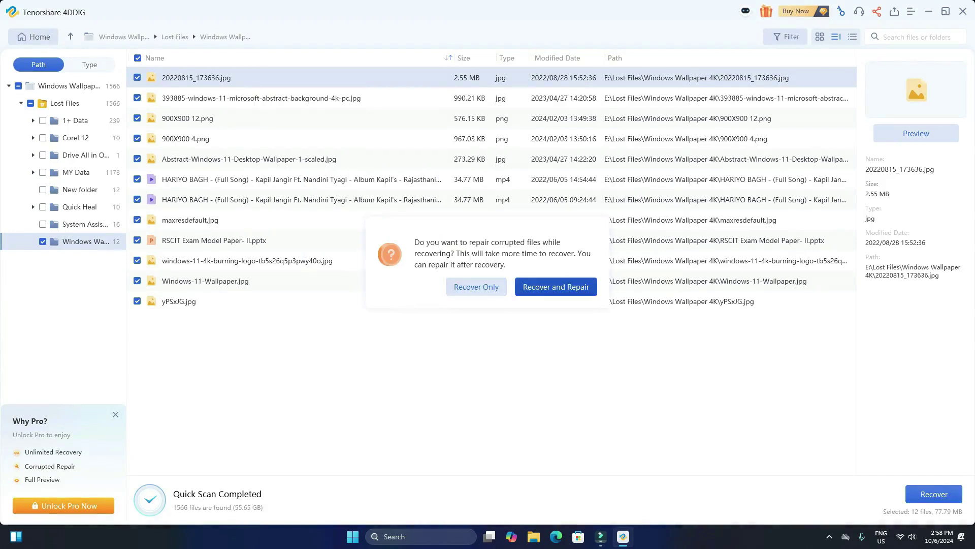
left_click(476, 287)
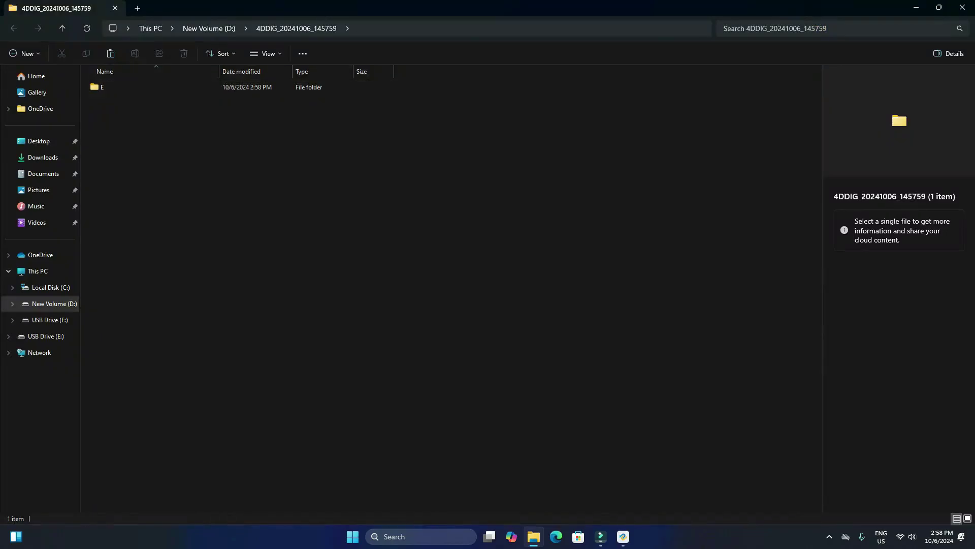
Step: Open the recovered E\Lost Files\Windows Wallpaper 4K folder and spot-check the HARIYO BAGH 2020_1 video at about 0:35 and 2:49
double_click(102, 87)
double_click(151, 88)
double_click(152, 88)
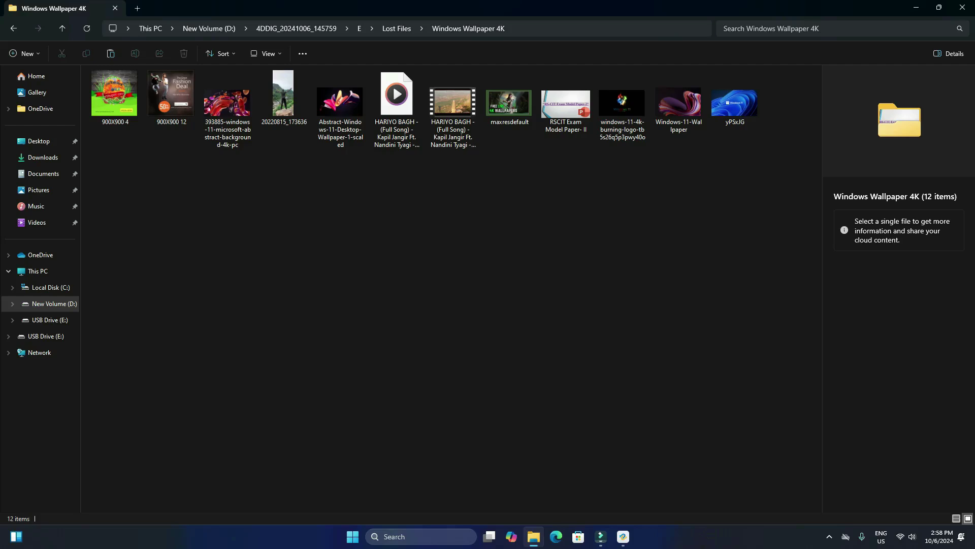
double_click(453, 108)
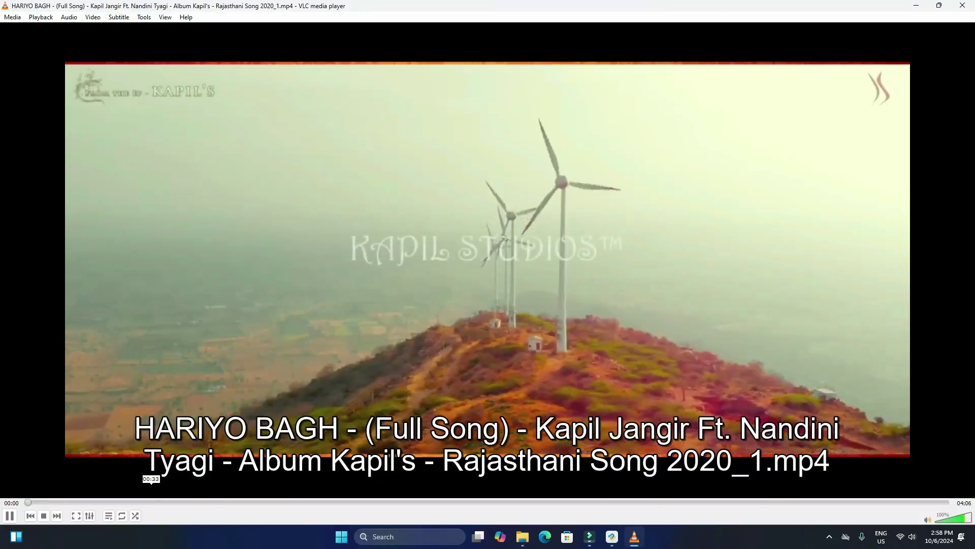
left_click(152, 502)
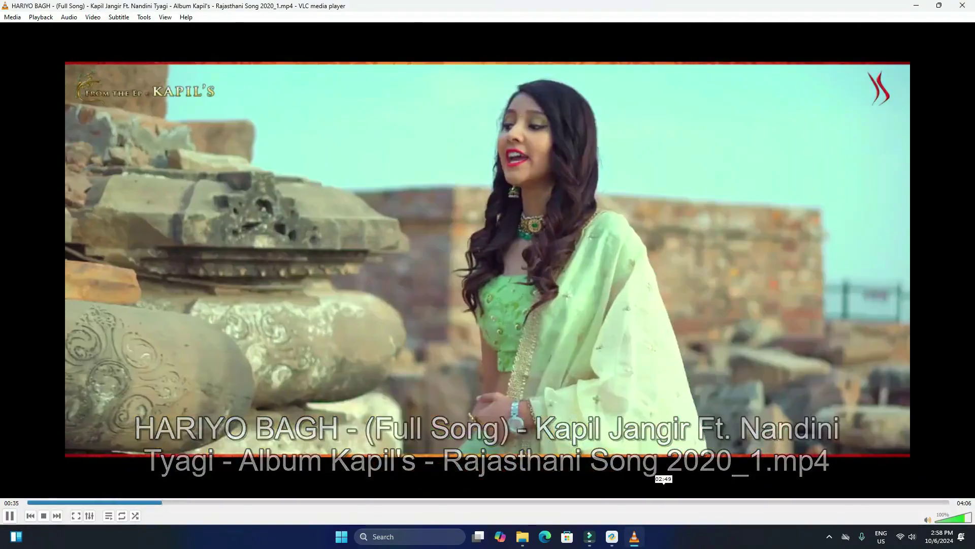
left_click(661, 502)
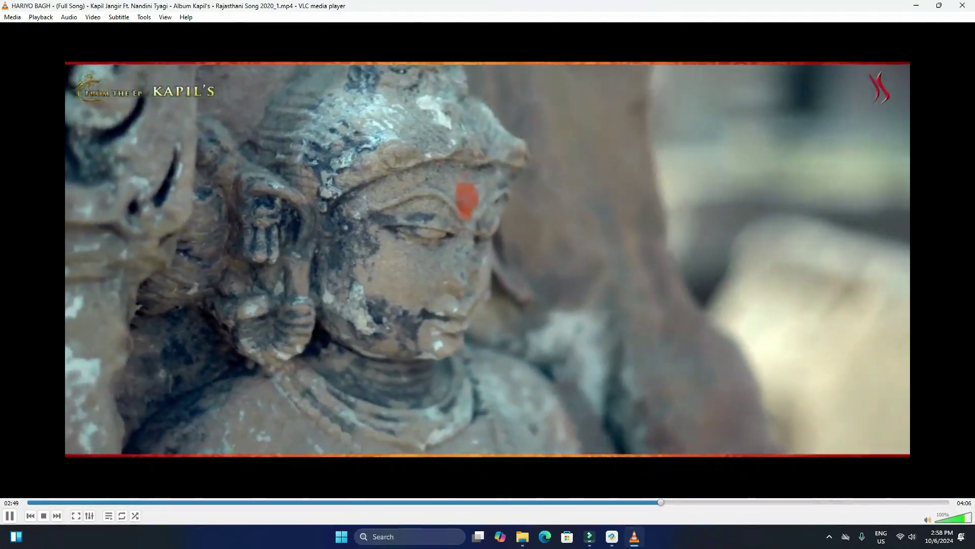
key("ctrl+q")
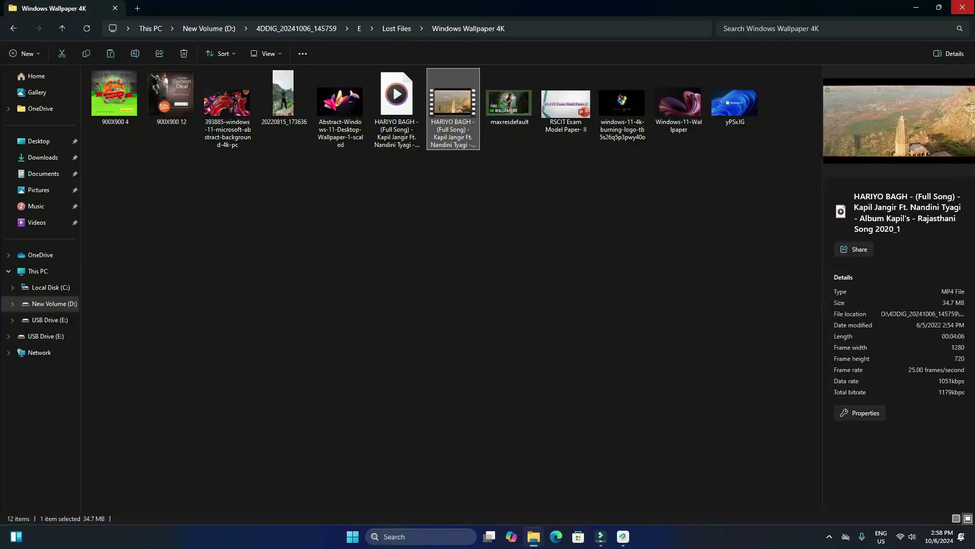
Step: View the recovered Abstract-Windows-11-Desktop-Wallpaper-1-scaled image, and close both the image viewer and File Explorer
double_click(340, 101)
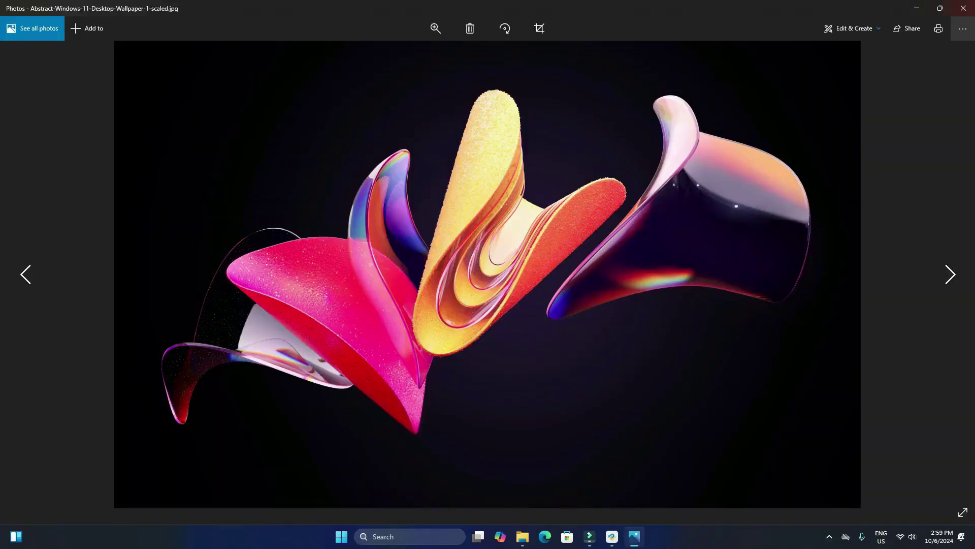
left_click(964, 8)
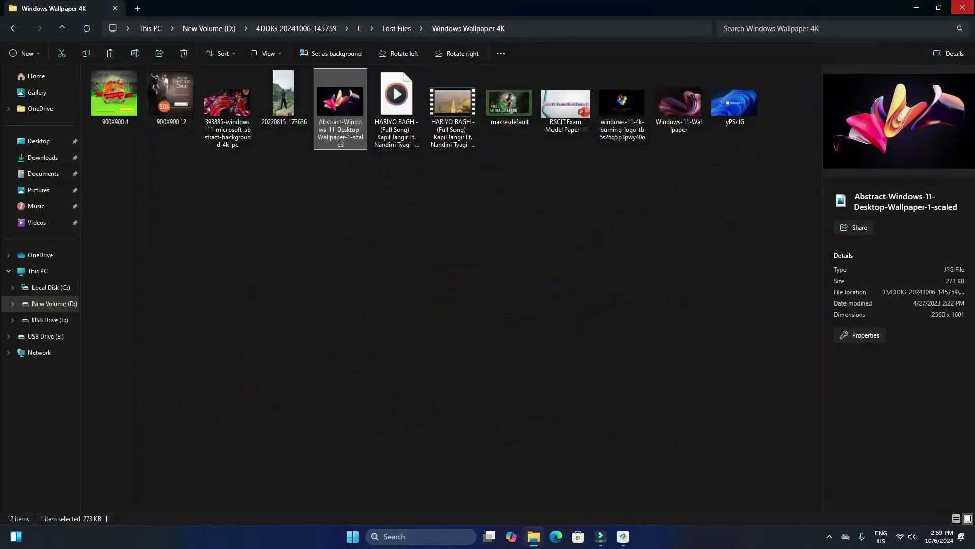
left_click(963, 8)
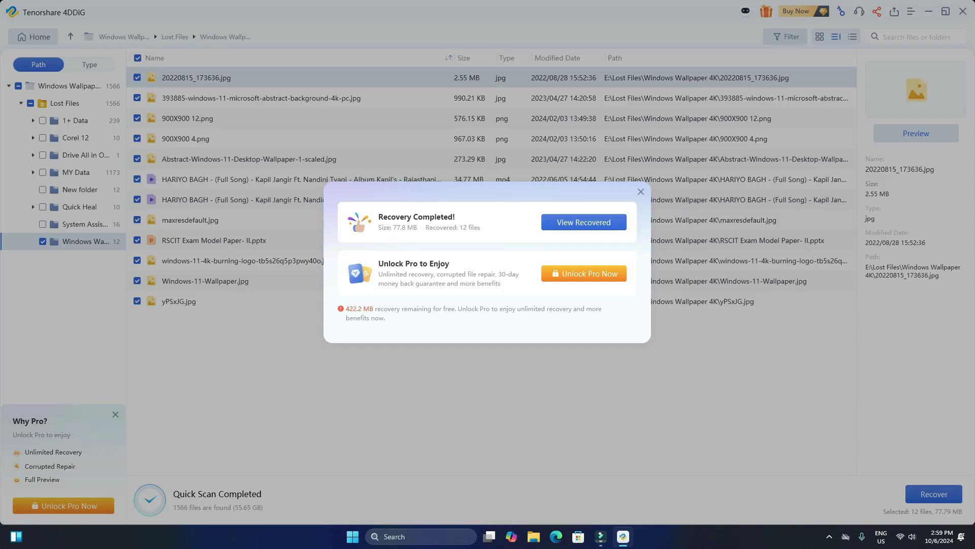
Step: Dismiss the recovery summary and request a return to the 4DDiG home screen
key("Escape")
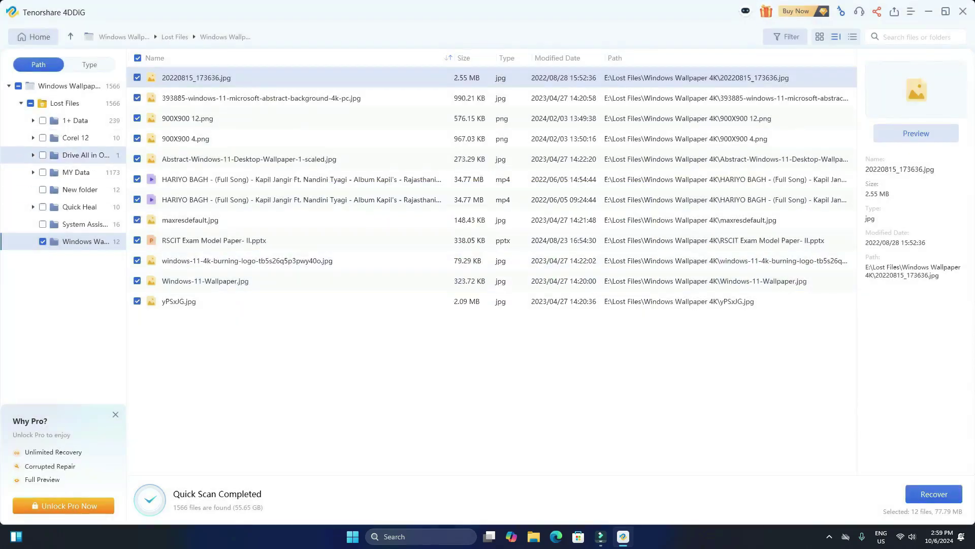
left_click(34, 37)
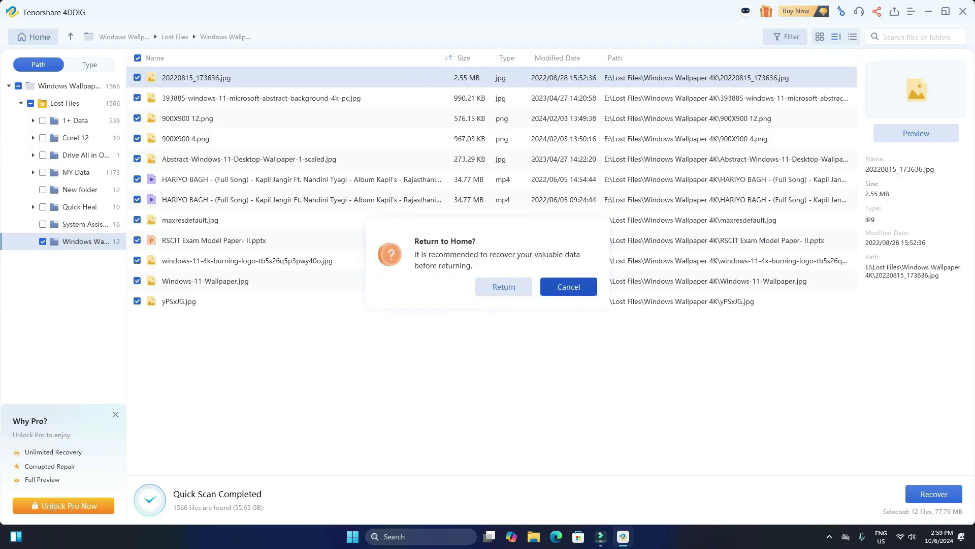
left_click(568, 286)
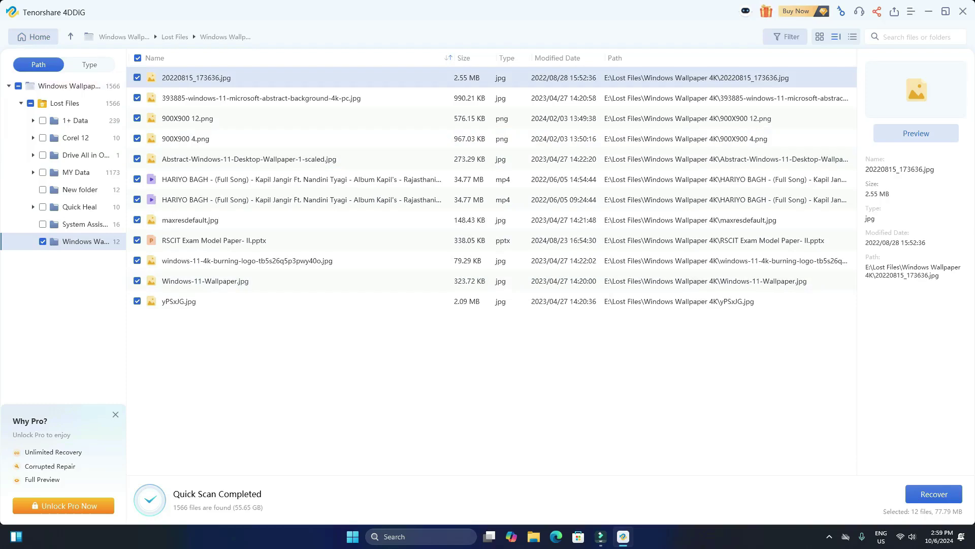
left_click(33, 37)
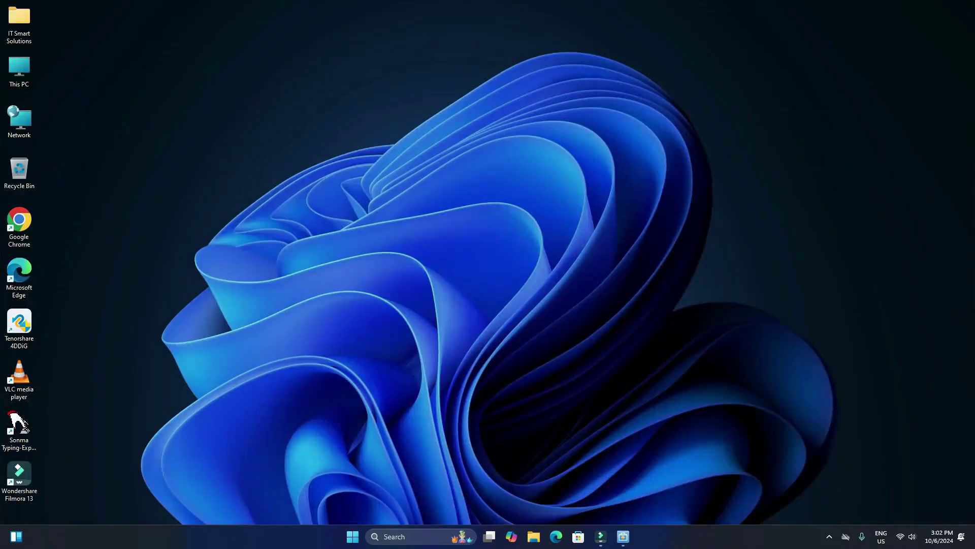
Step: Switch to EaseUS Data Recovery Wizard and look through its NAS Recovery, Crashed PC Recovery and PC Recovery modes
left_click(623, 536)
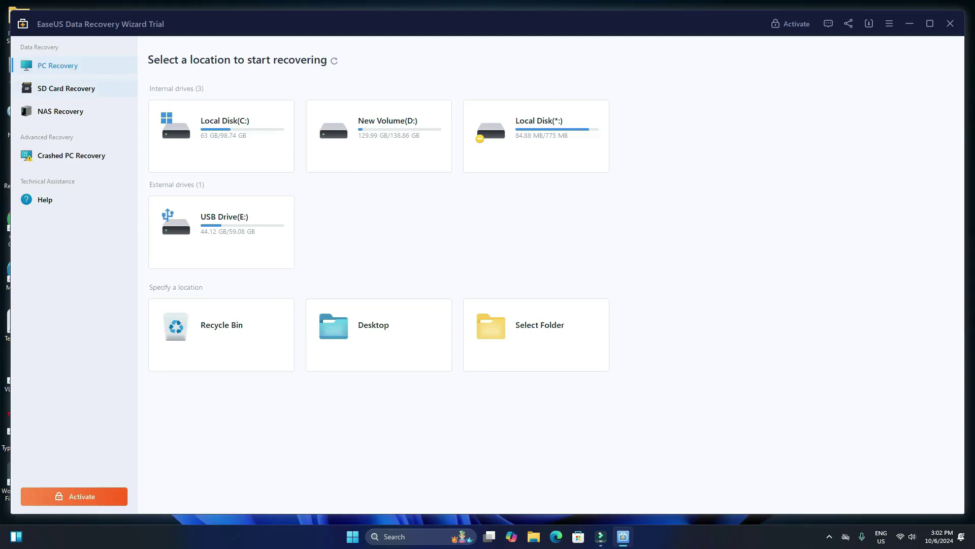
left_click(61, 111)
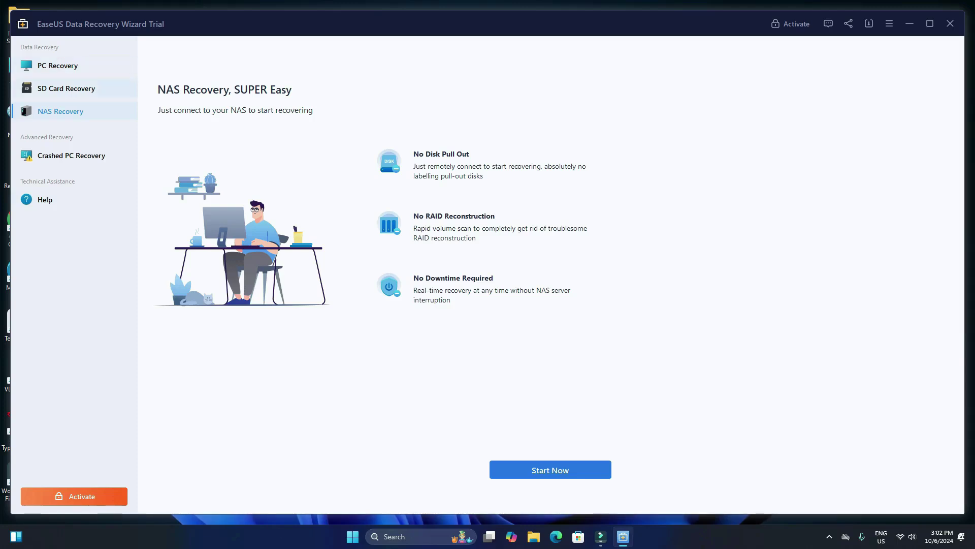
left_click(71, 156)
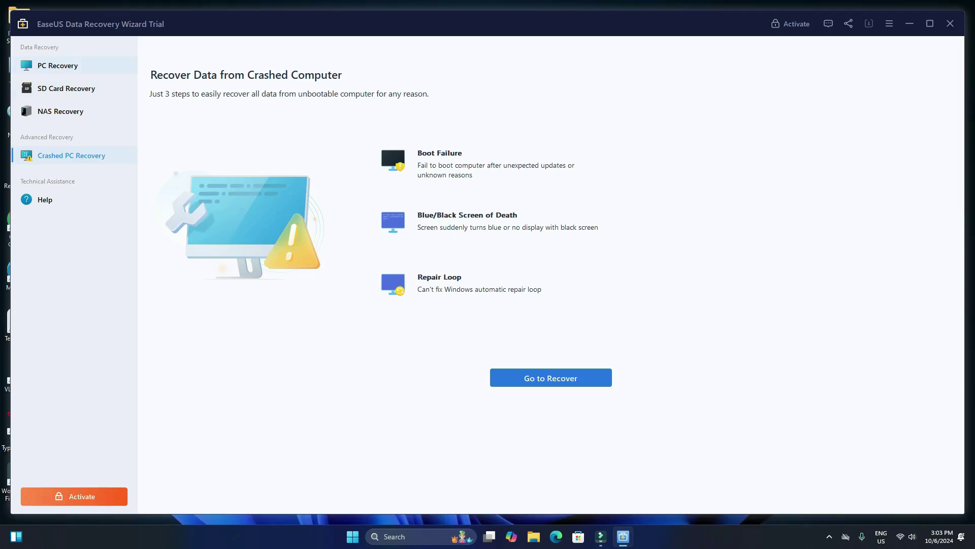
left_click(58, 66)
mouse_move(221, 232)
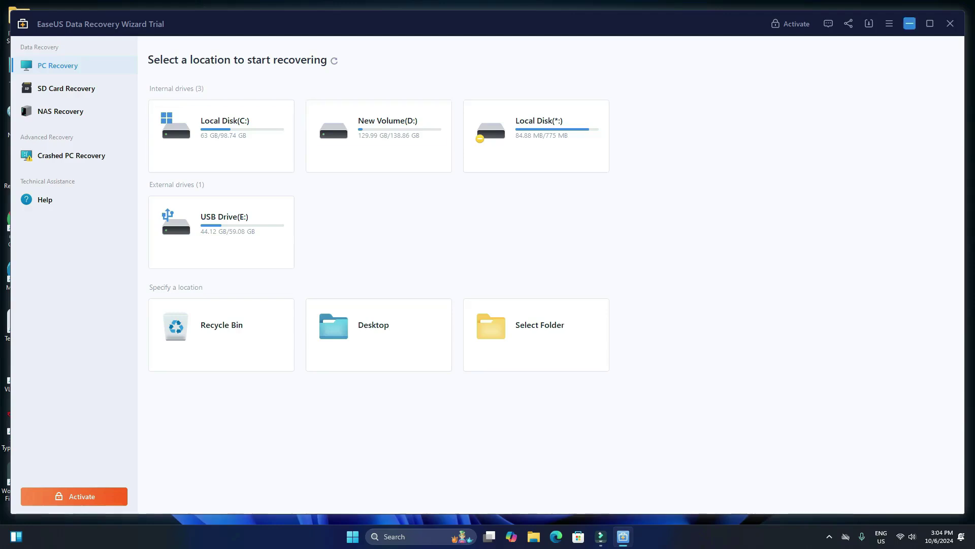
Step: Minimize EaseUS, open Downloads\Youtube Croma Background Image in File Explorer, and display its files as image thumbnails
left_click(910, 24)
key("super+e")
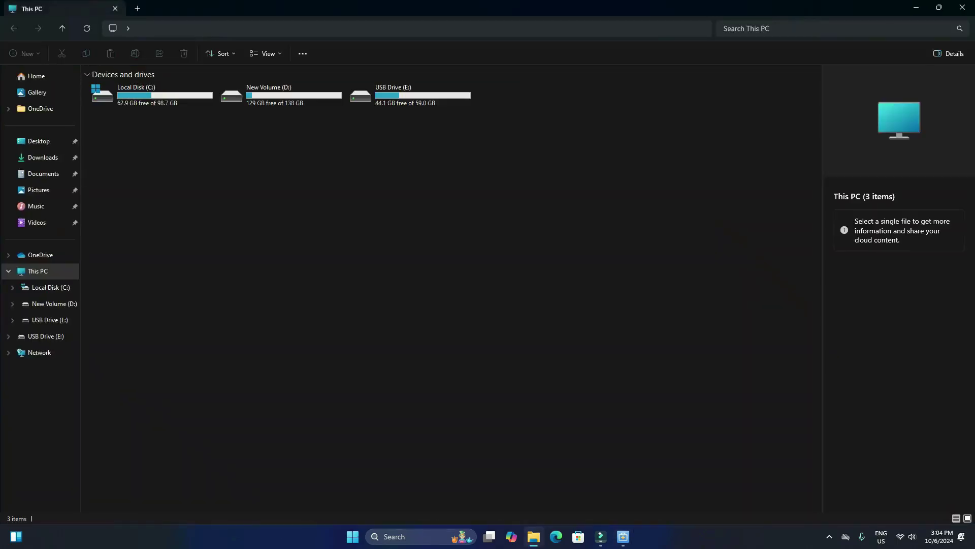
left_click(43, 157)
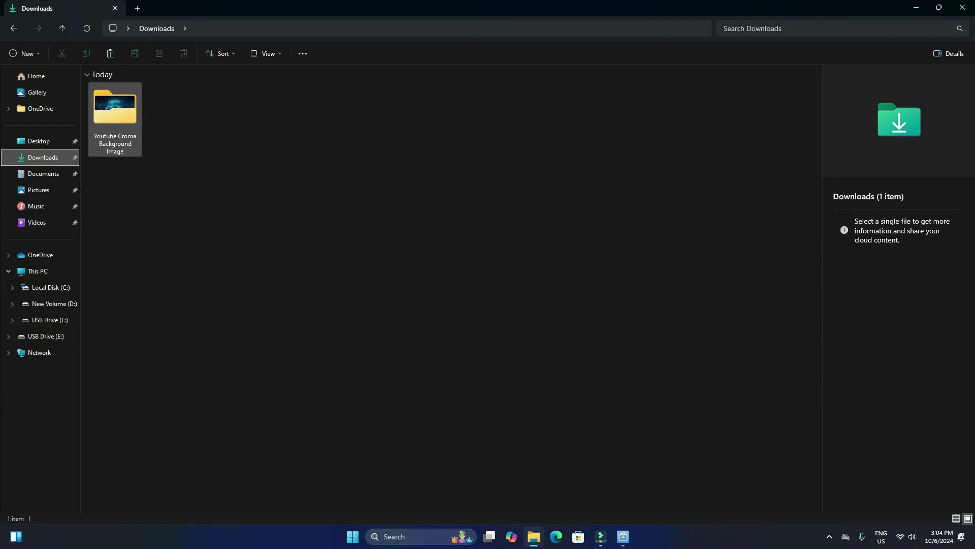
double_click(112, 145)
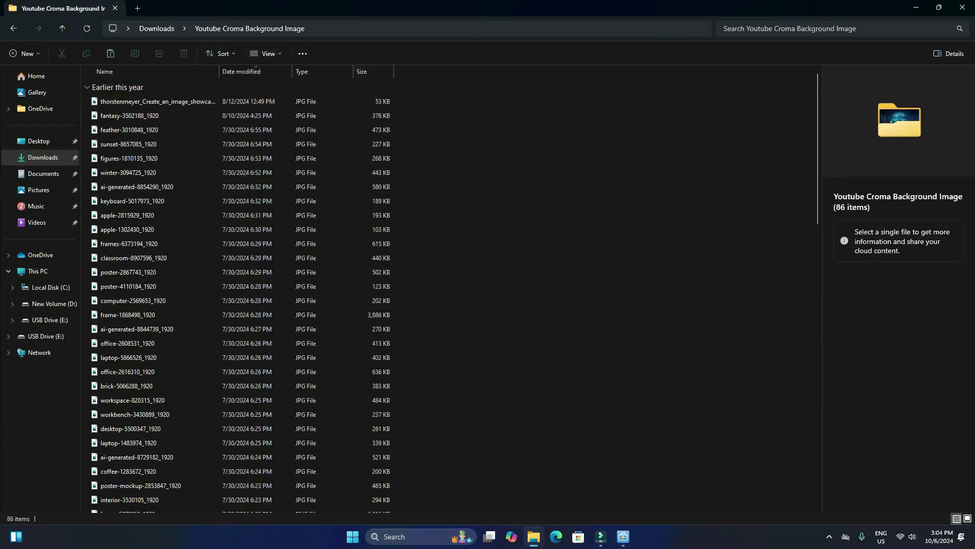
left_click(265, 53)
left_click(266, 94)
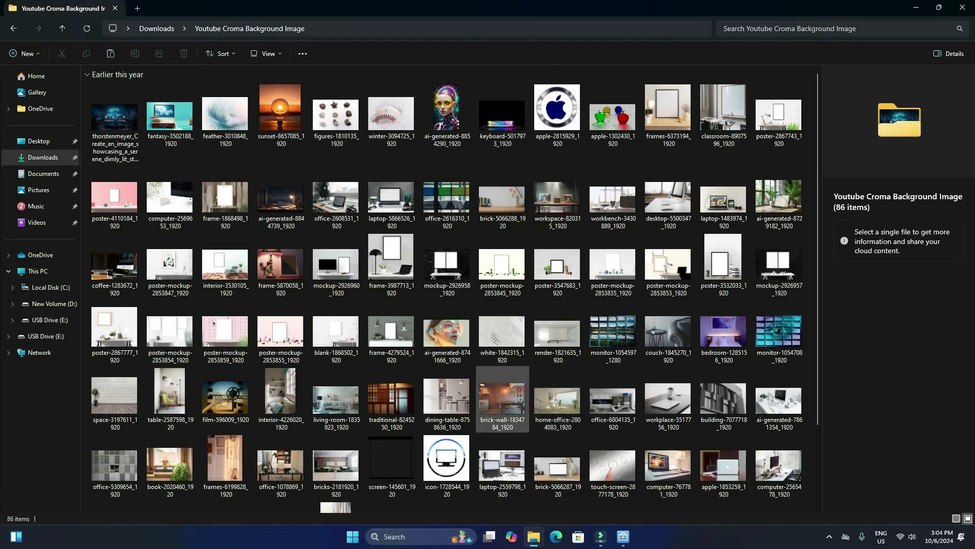
Step: Permanently delete all files in the Youtube Croma Background Image folder, recheck the folder, and close File Explorer
key("ctrl+a")
key("shift+Delete")
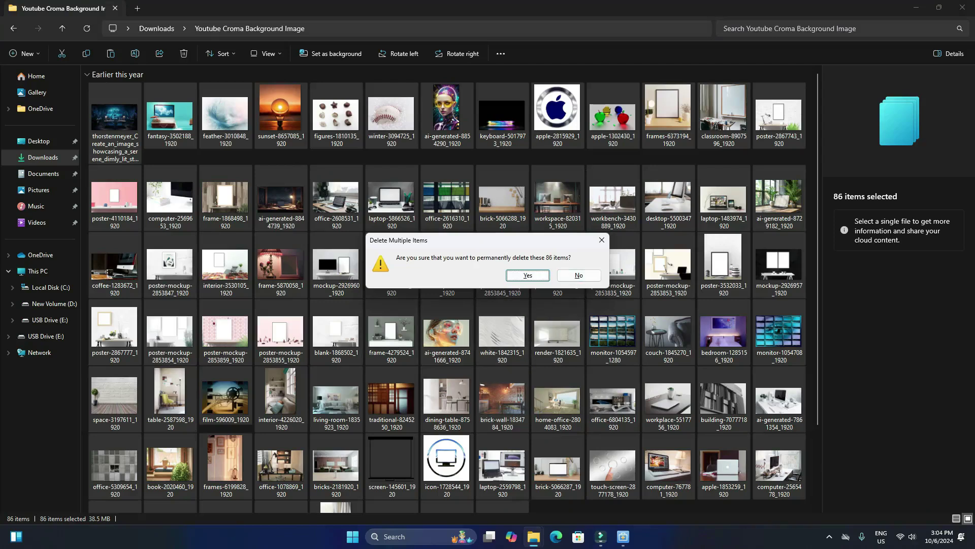
key("Return")
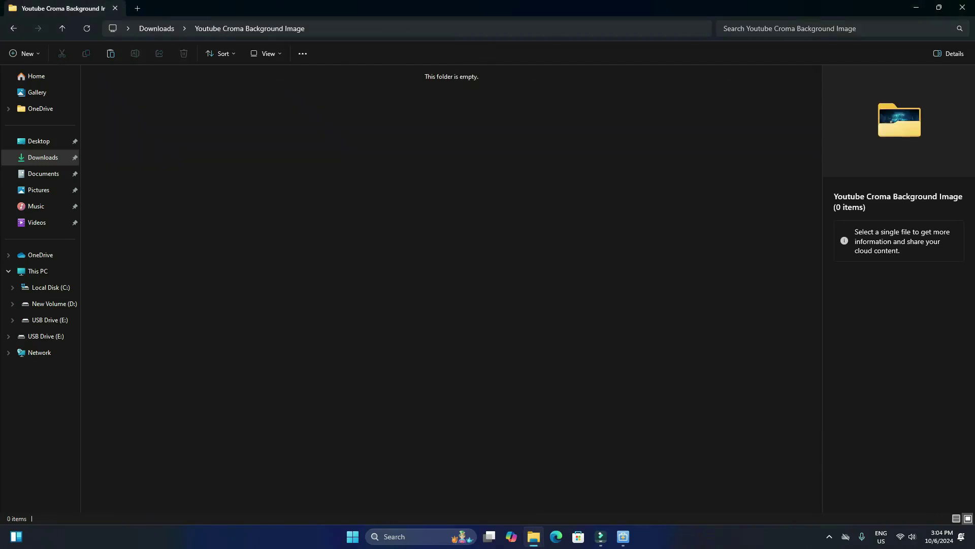
key("alt+Left")
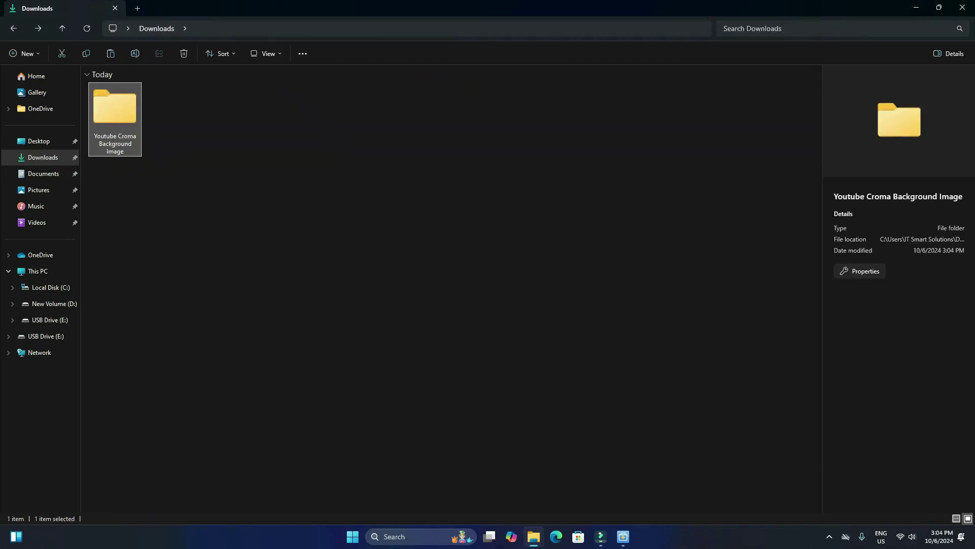
key("alt+Right")
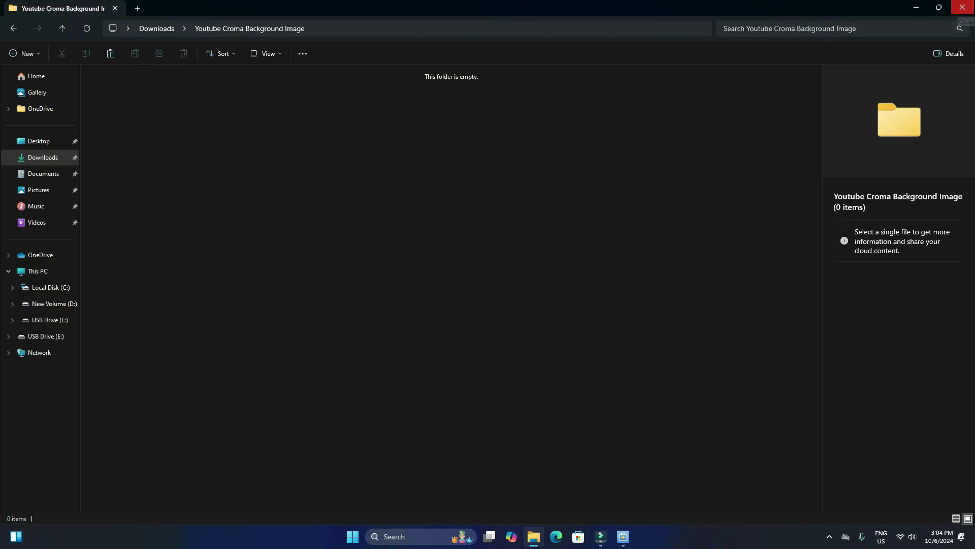
left_click(962, 7)
Step: Switch to EaseUS Data Recovery Wizard and start a scan for lost files in the Downloads folder
left_click(624, 537)
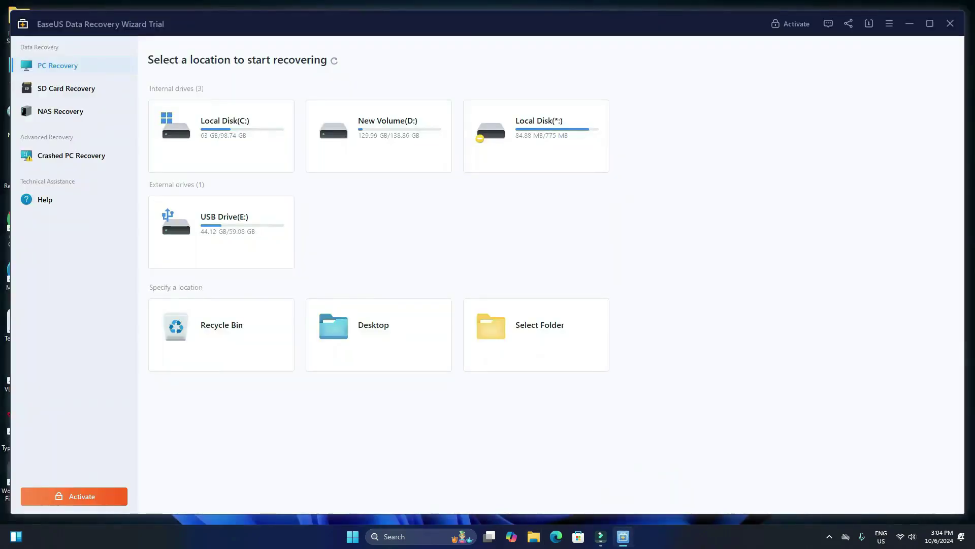
mouse_move(536, 338)
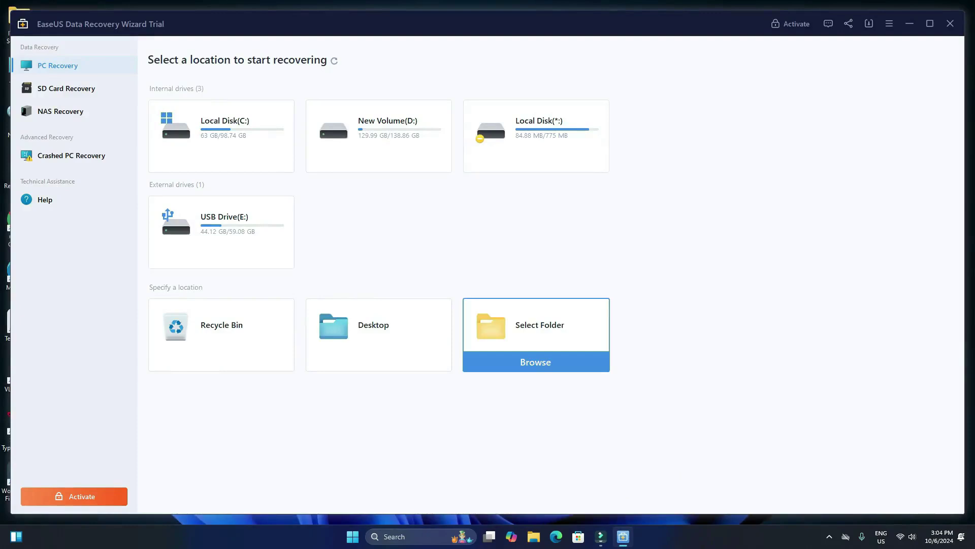
left_click(535, 362)
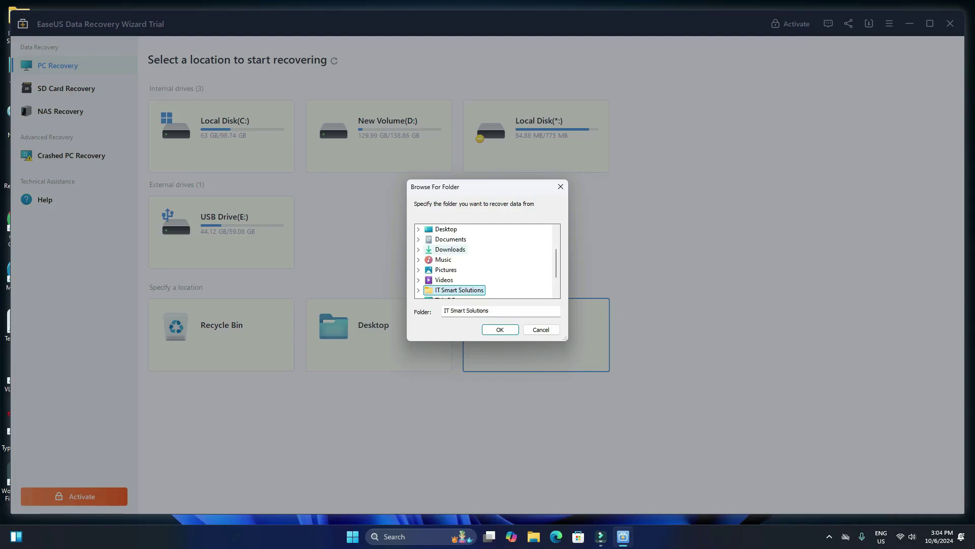
left_click(452, 250)
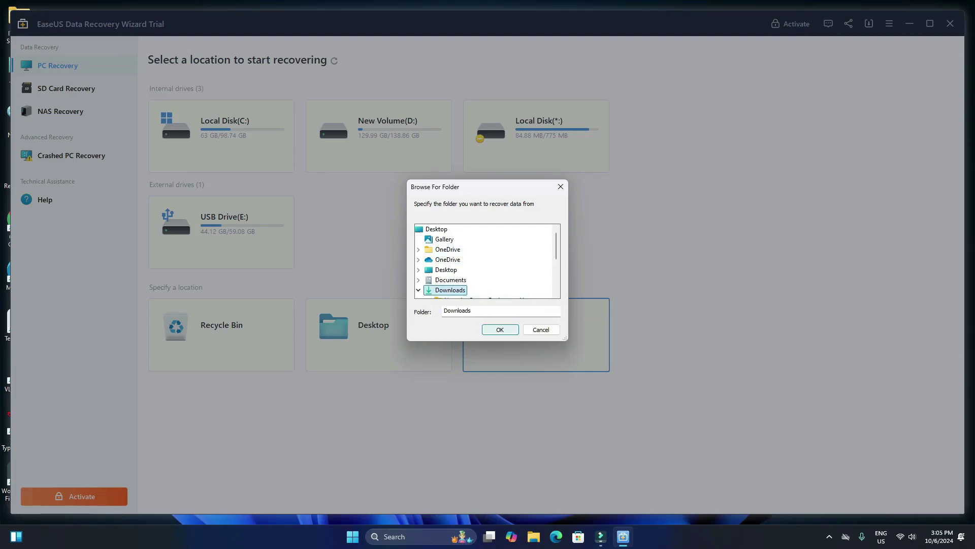
left_click(500, 329)
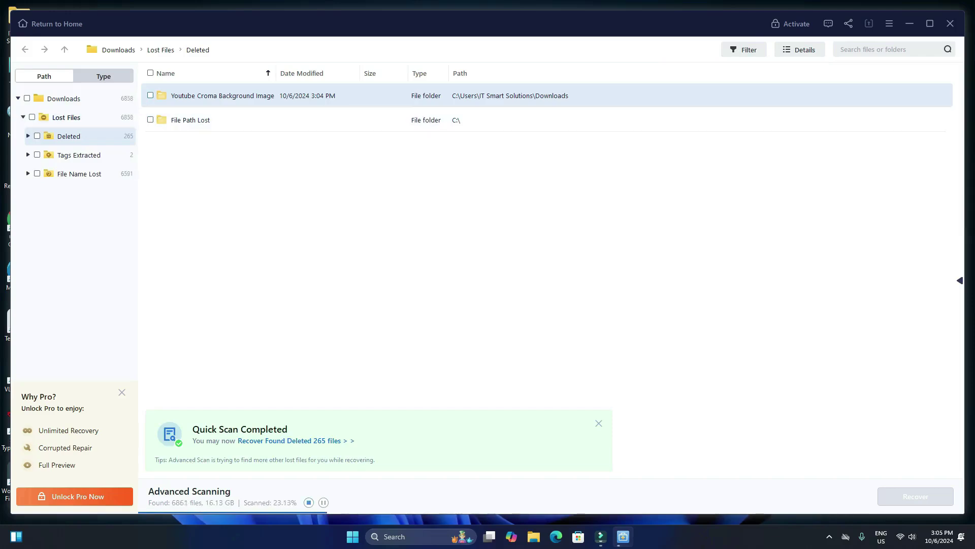
Step: Pause the advanced scan and select the deleted Youtube Croma Background Image folder for recovery
left_click(324, 502)
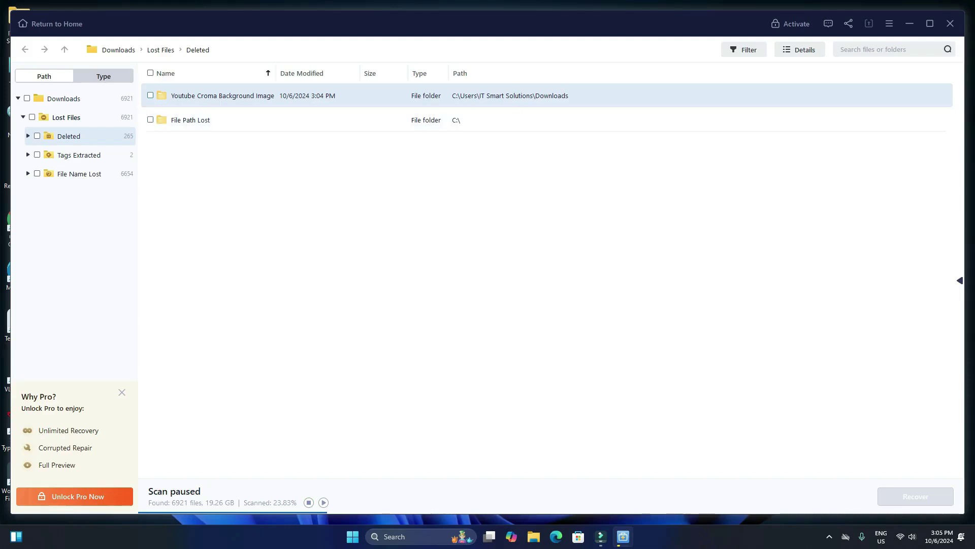
left_click(150, 96)
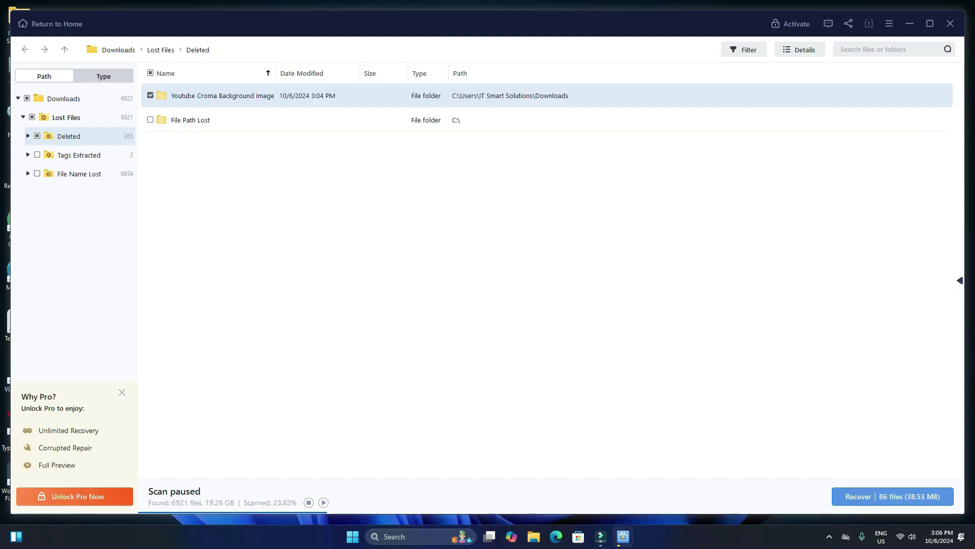
Step: Show the result filter options and try sorting the found folders by size and date modified, returning to name order
left_click(22, 117)
left_click(744, 49)
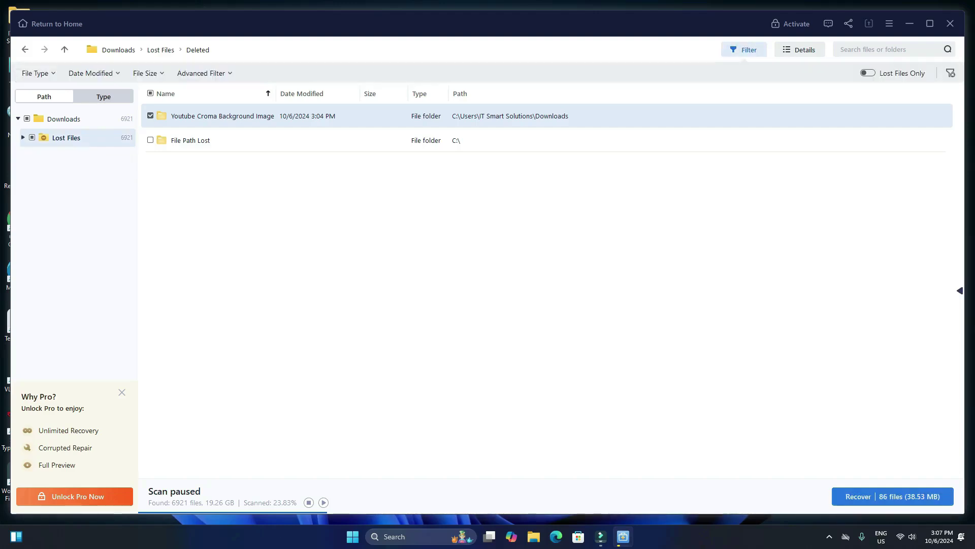
left_click(370, 93)
left_click(301, 94)
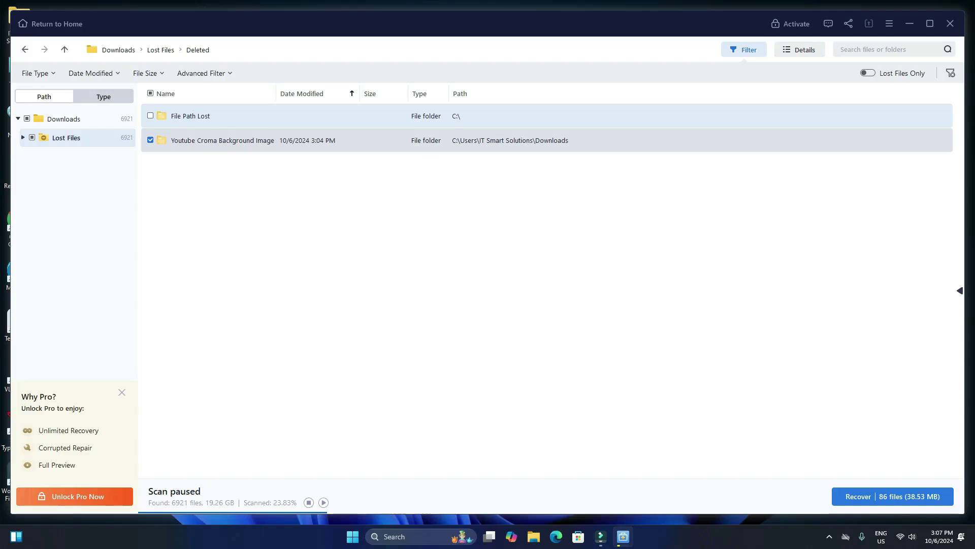
left_click(165, 93)
Step: Stop the paused scan of Downloads for good and close the Pro purchase offer
left_click(308, 502)
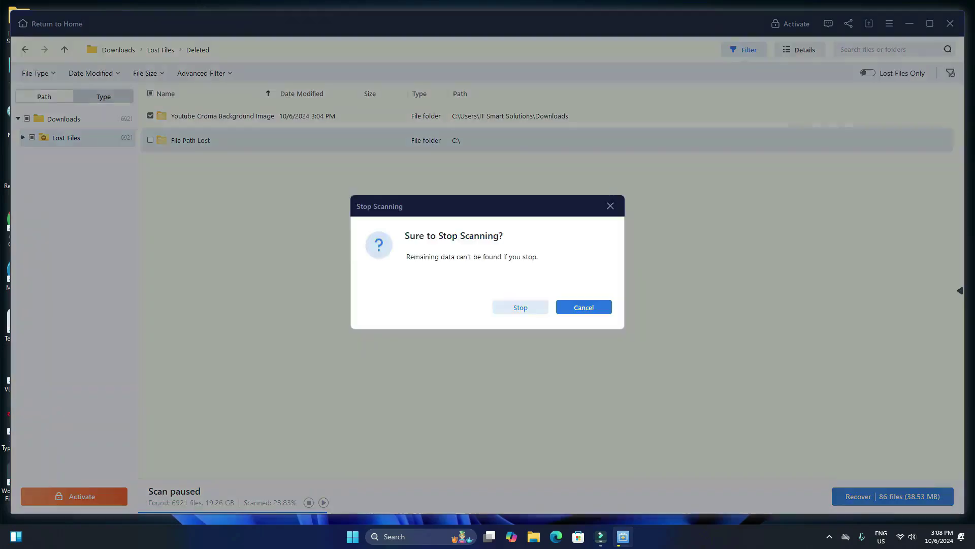
left_click(520, 307)
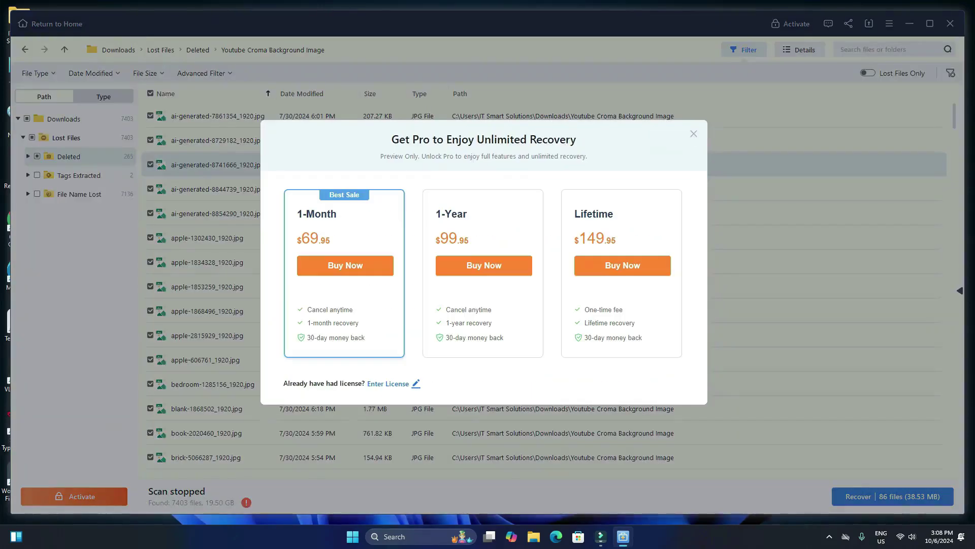
left_click(693, 134)
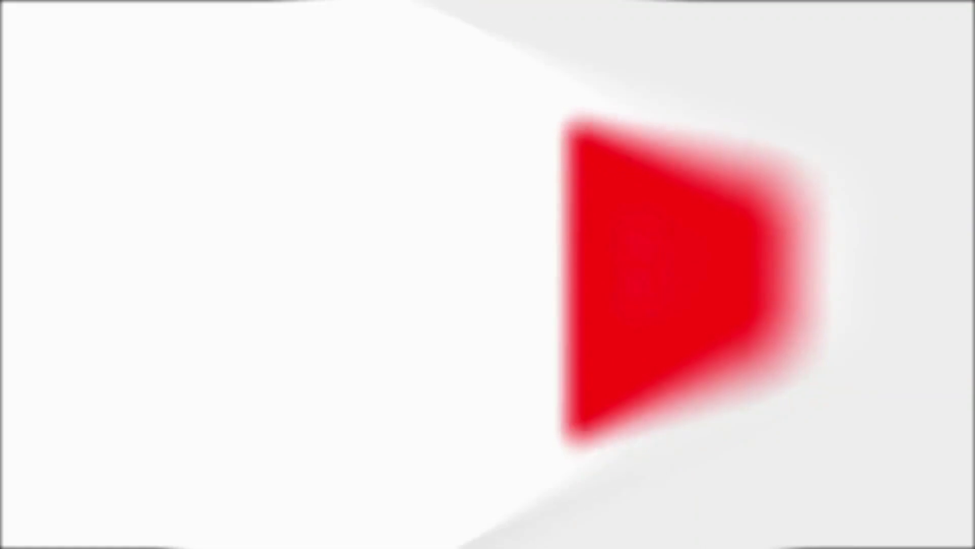